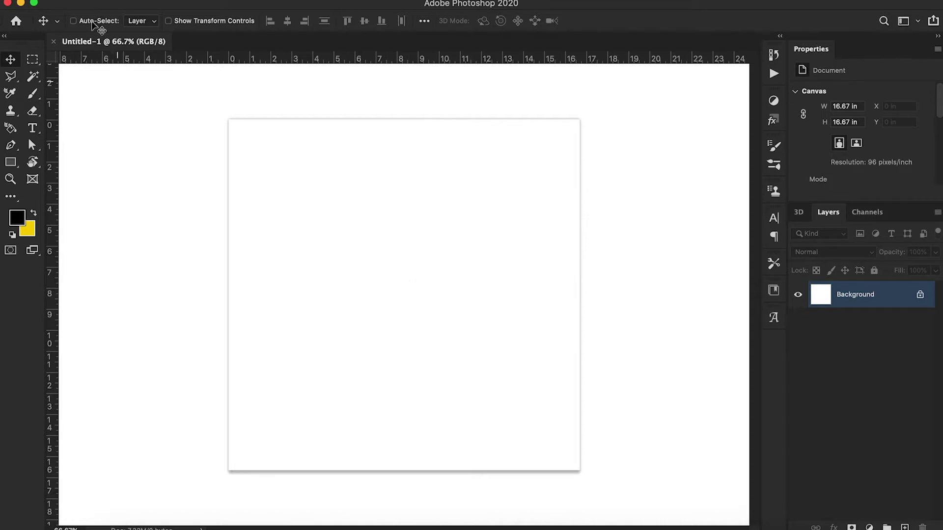
# Step: Start importing P1600042.MOV from the VIDEO TO GIF TUT folder as video frames to layers
pyautogui.click(100, 6)
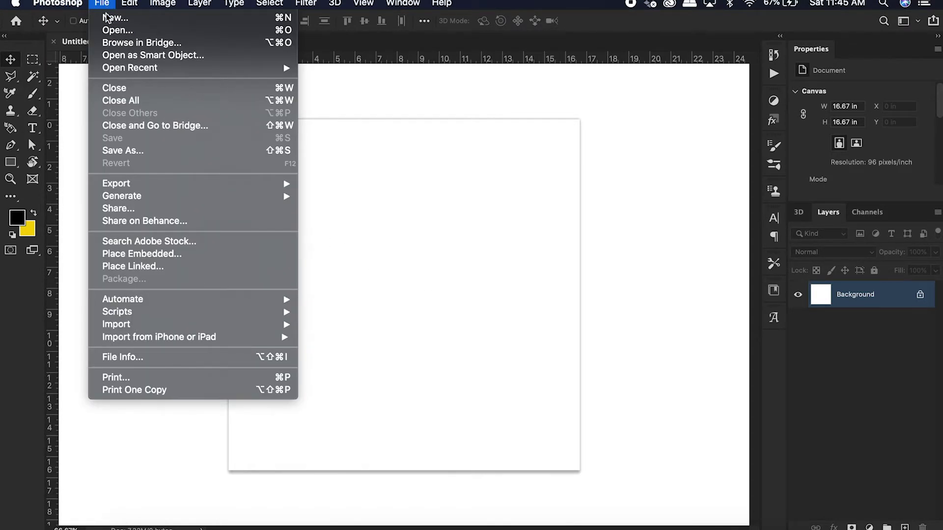
pyautogui.moveTo(155, 328)
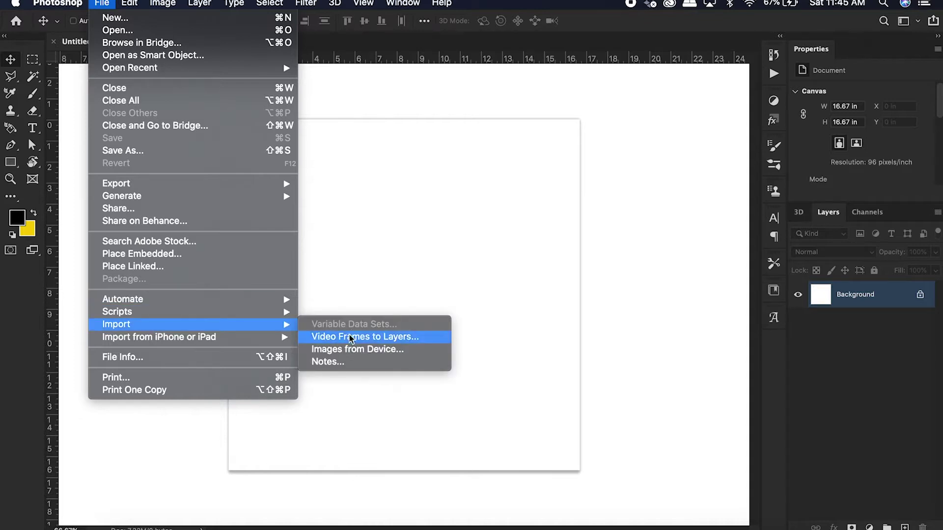
pyautogui.click(432, 341)
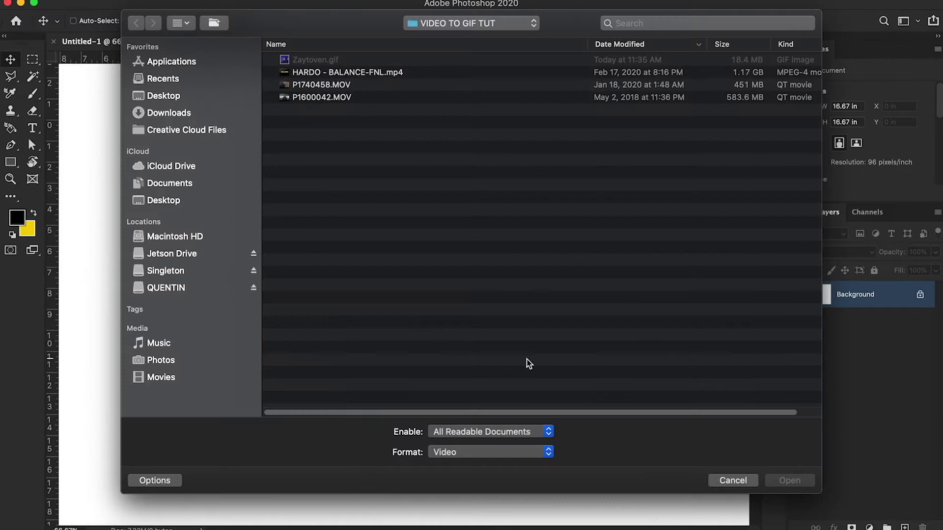
pyautogui.click(323, 98)
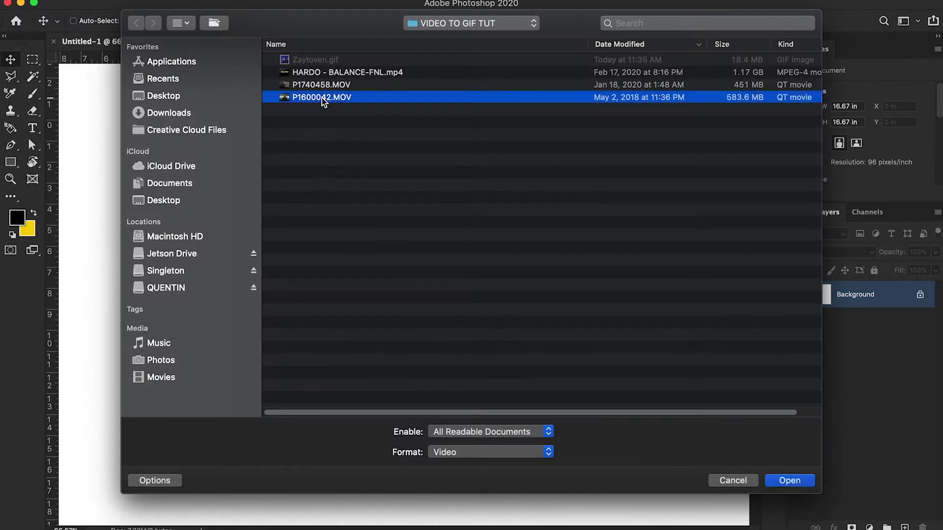
pyautogui.click(776, 480)
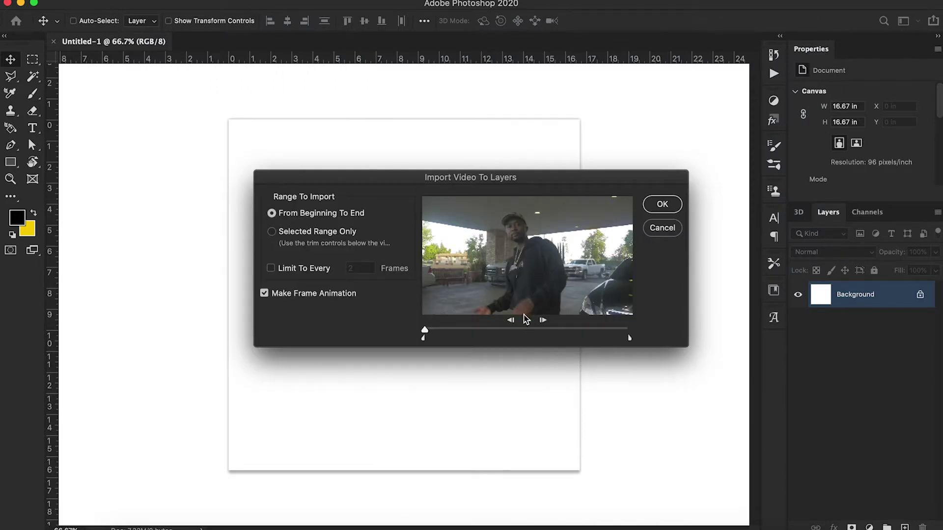
# Step: Preview the clip and scrub its playhead to a moment near the end of the video
pyautogui.click(529, 321)
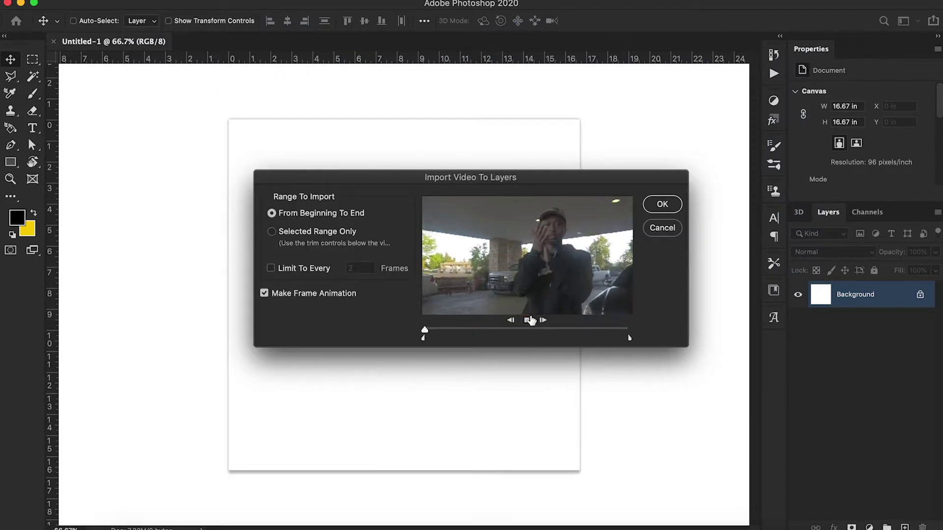
pyautogui.click(522, 321)
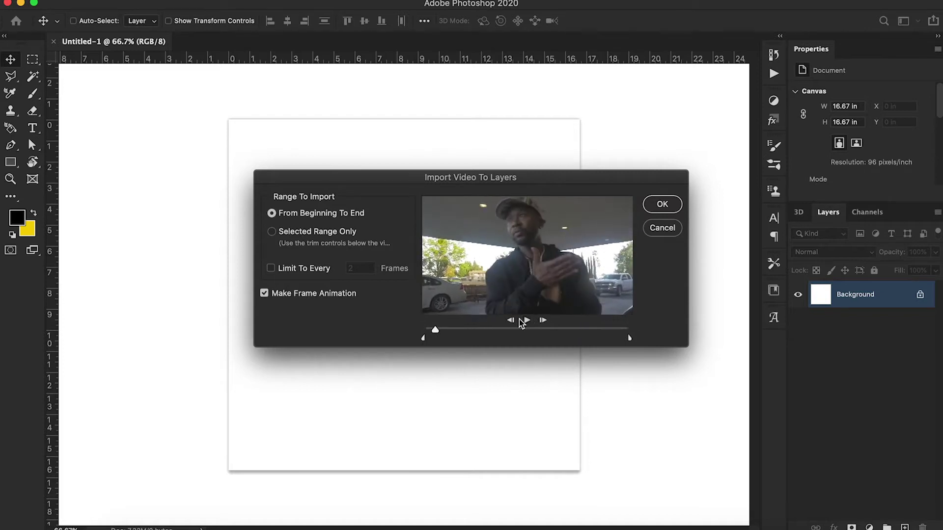
pyautogui.moveTo(441, 330); pyautogui.dragTo(615, 314)
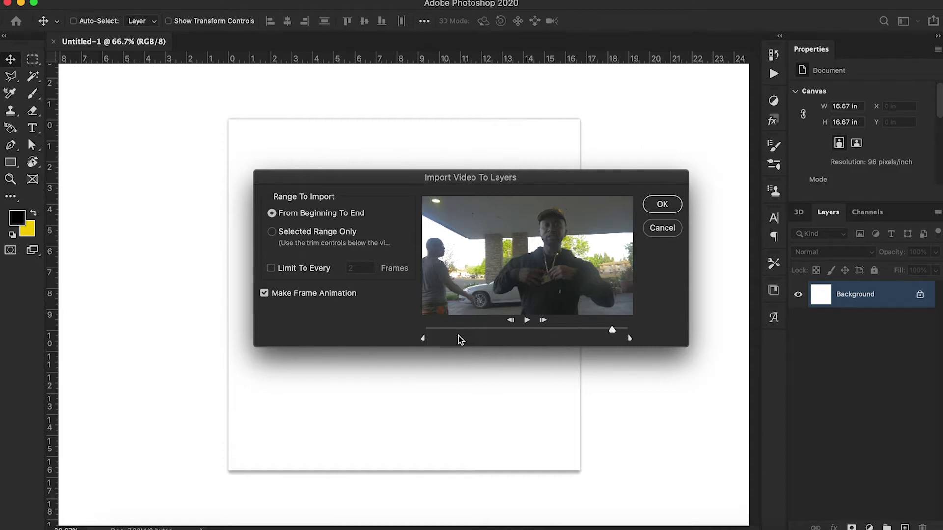
# Step: Trim the import to a short range near the clip's end, limit it to every 3 frames, and import it as a frame animation
pyautogui.moveTo(424, 340); pyautogui.dragTo(612, 341)
pyautogui.moveTo(629, 341); pyautogui.dragTo(622, 341)
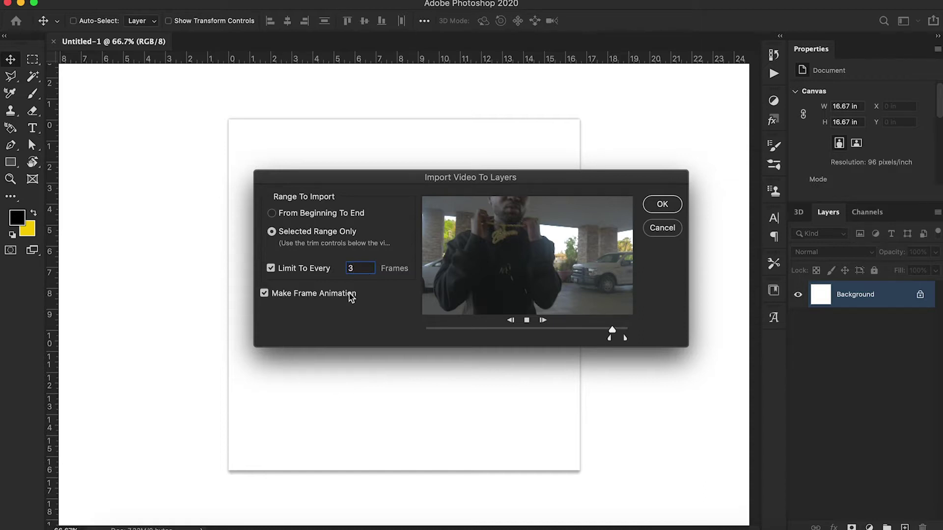
pyautogui.click(265, 295)
pyautogui.click(660, 204)
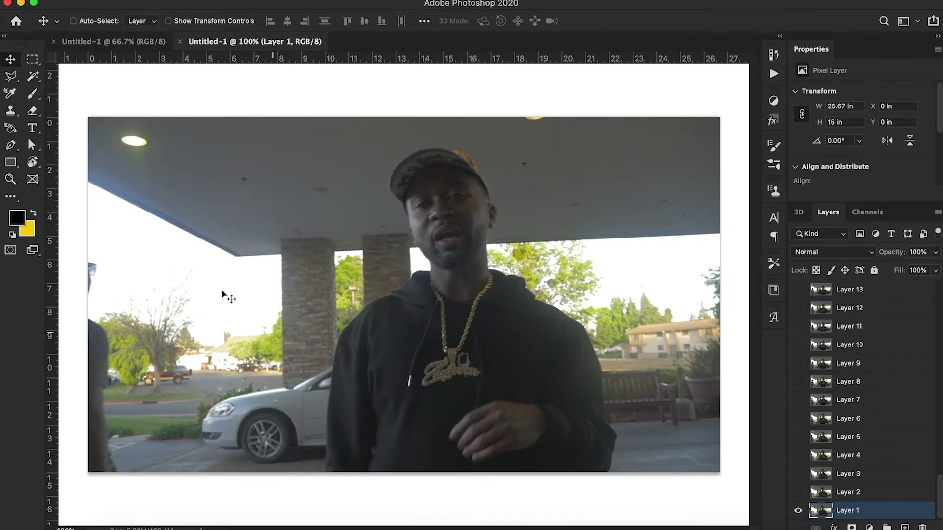
# Step: Select the topmost imported frame layer, Layer 69
pyautogui.scroll(15, 917, 394)
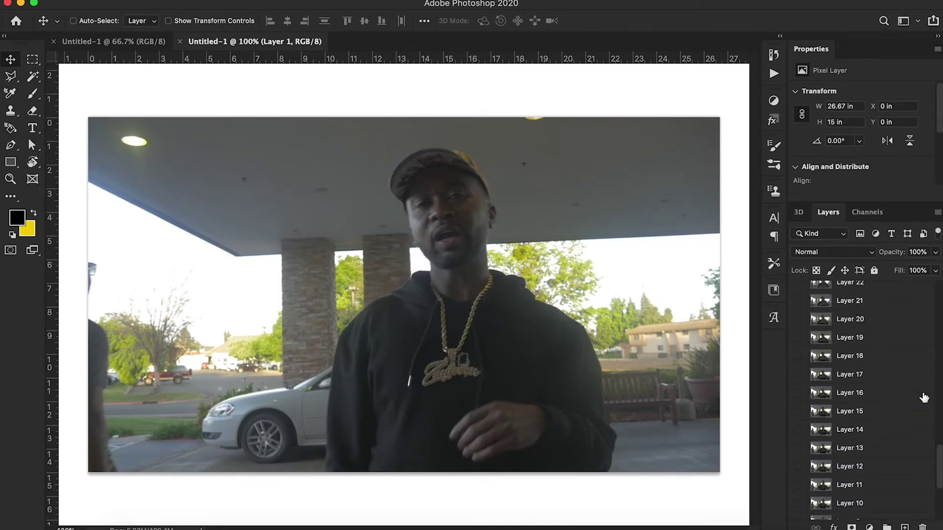
pyautogui.scroll(5, 914, 392)
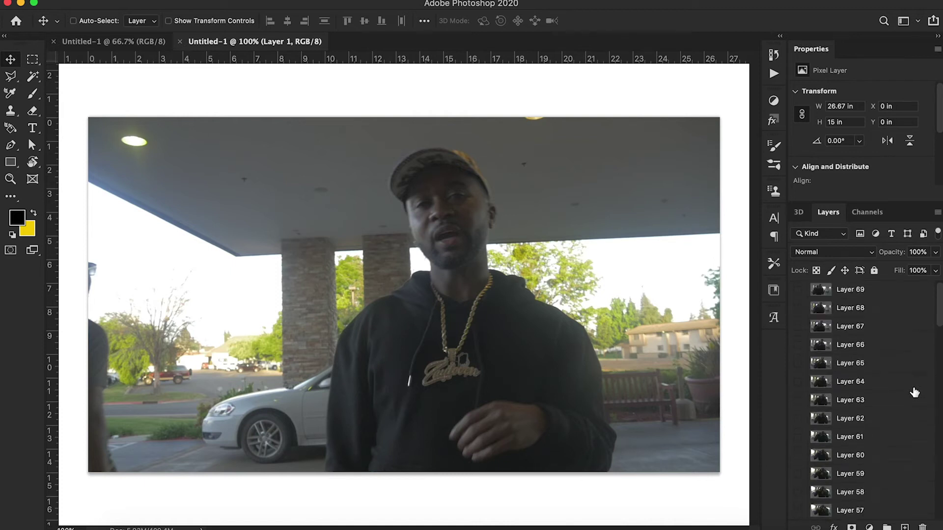
pyautogui.scroll(13, 914, 393)
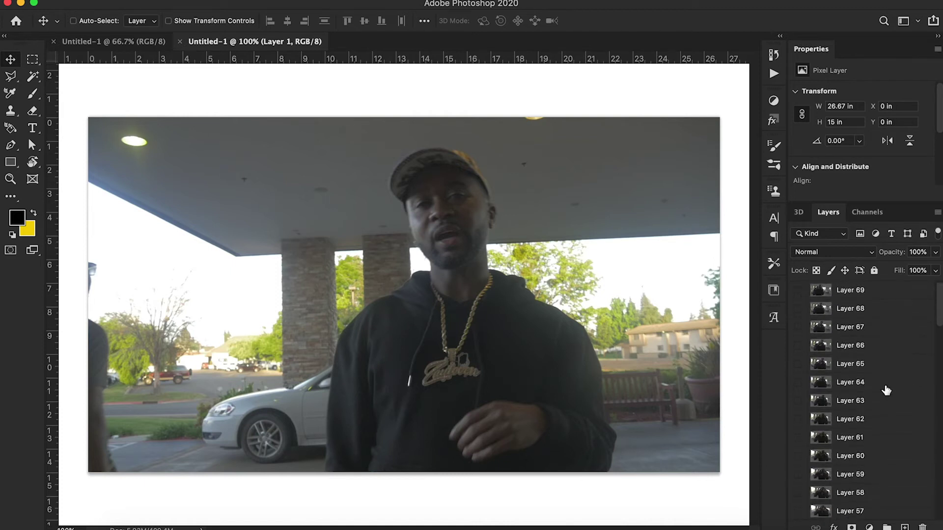
pyautogui.click(891, 294)
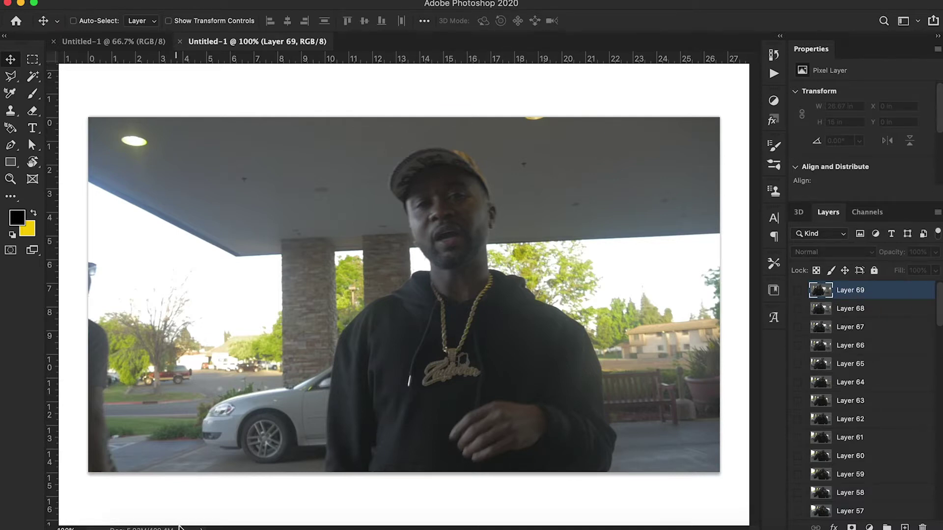
# Step: Show the Timeline and play back the imported frame animation
pyautogui.click(366, 4)
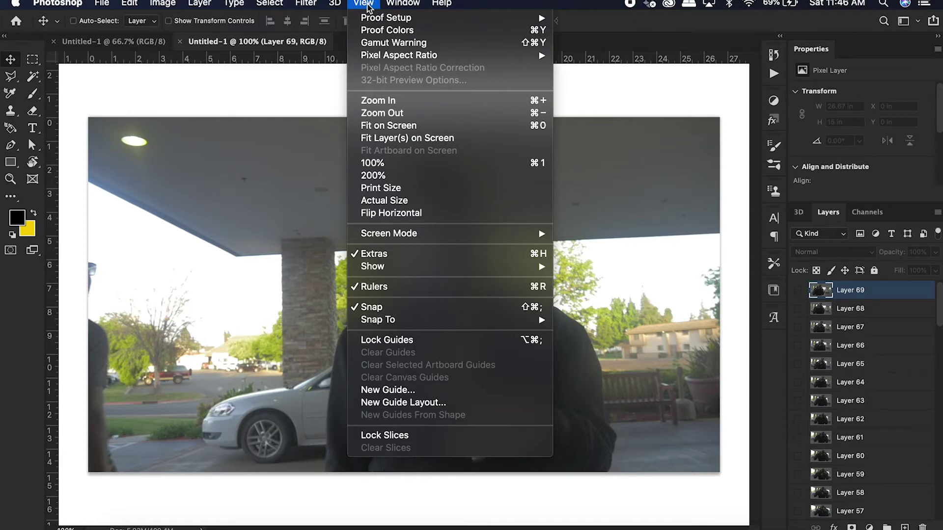
pyautogui.moveTo(422, 3)
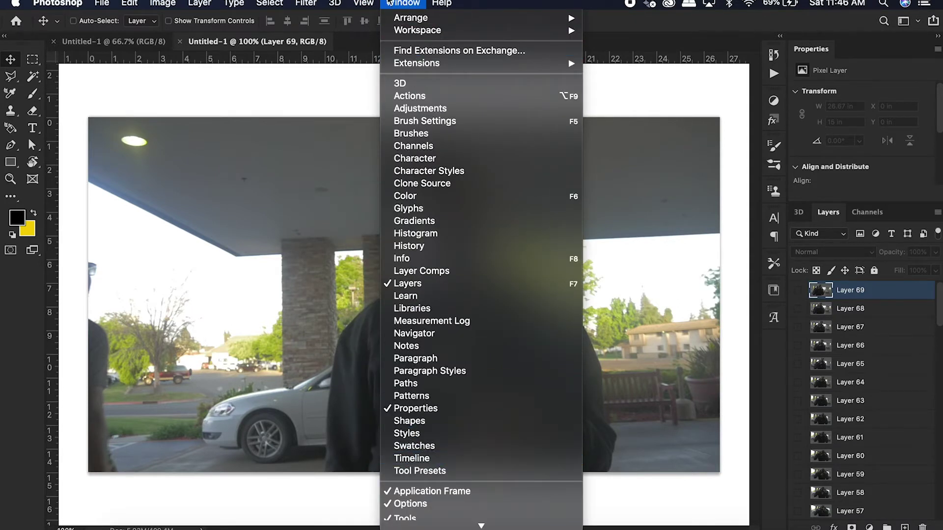
pyautogui.click(428, 458)
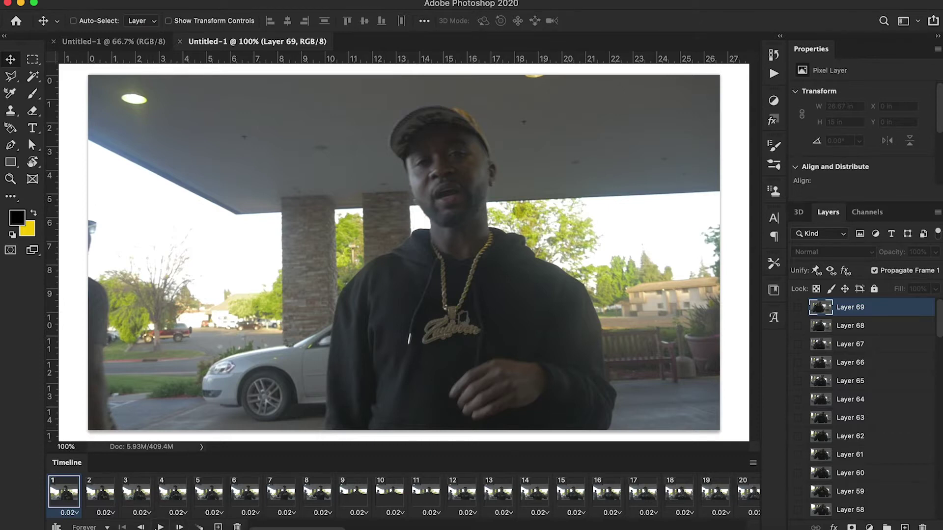
pyautogui.press('space')
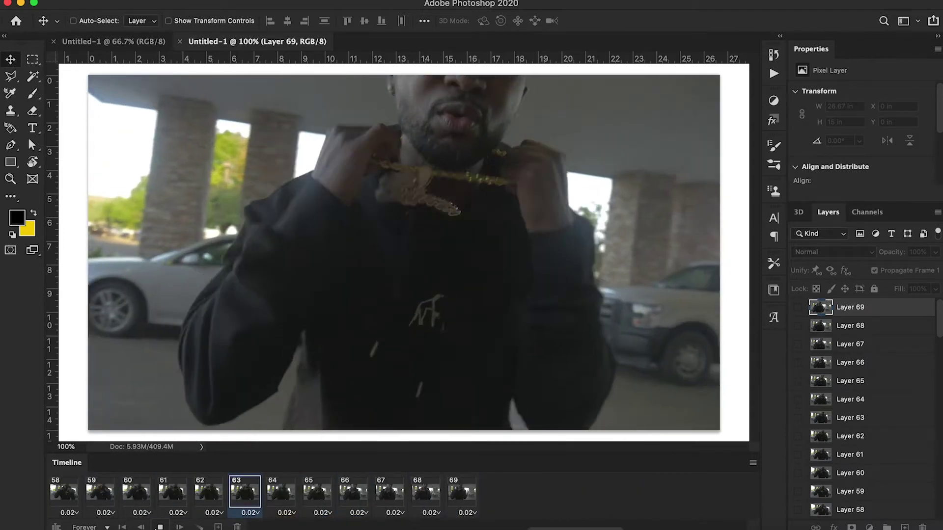
pyautogui.press('space')
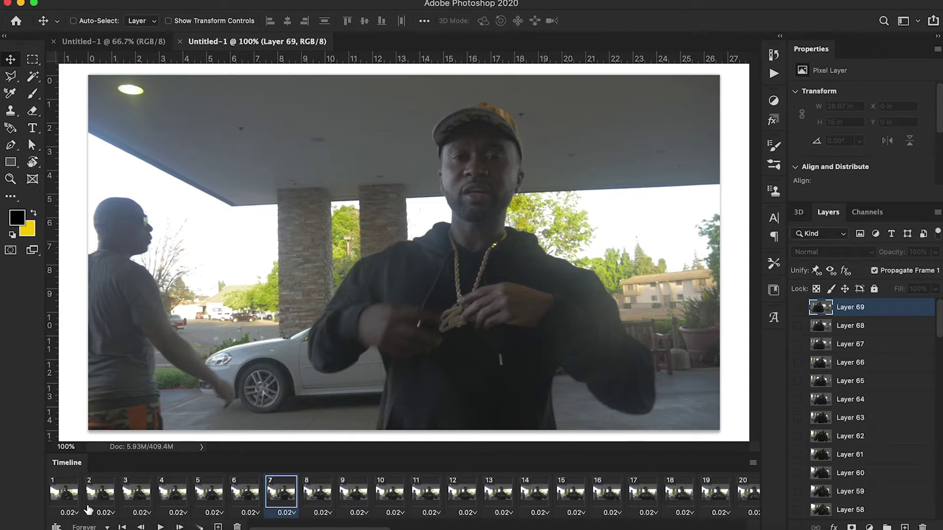
# Step: Set the delay of animation frames 1 through 7 to 0.05 seconds
pyautogui.click(71, 506)
pyautogui.keyDown('shift'); pyautogui.click(283, 513); pyautogui.keyUp('shift')
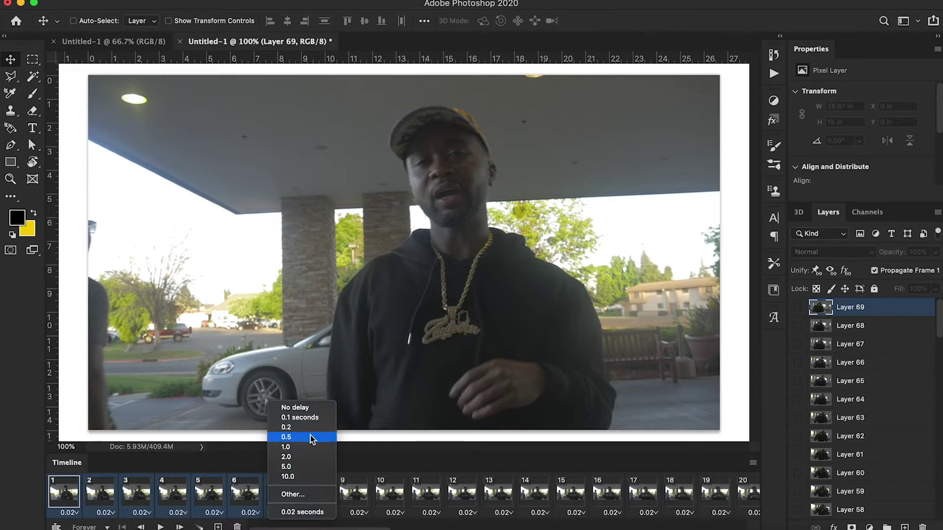
pyautogui.click(296, 495)
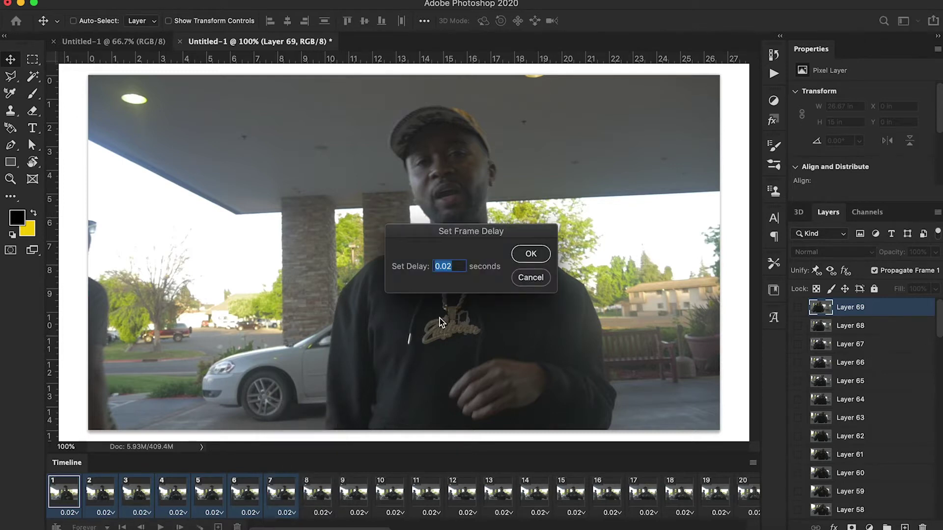
pyautogui.click(464, 267)
pyautogui.press('Return')
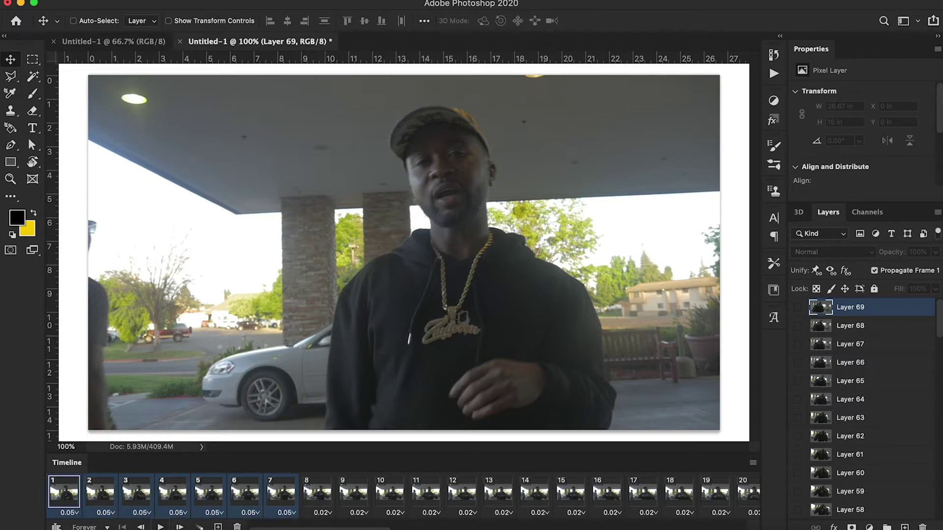
# Step: Play back the animation to check the frame timing and return the timeline view to its first frames
pyautogui.click(160, 527)
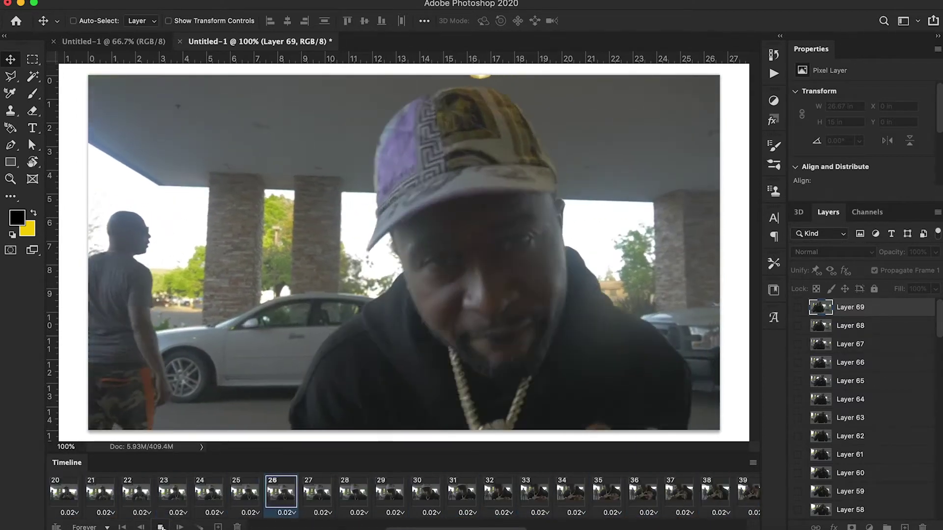
pyautogui.click(161, 527)
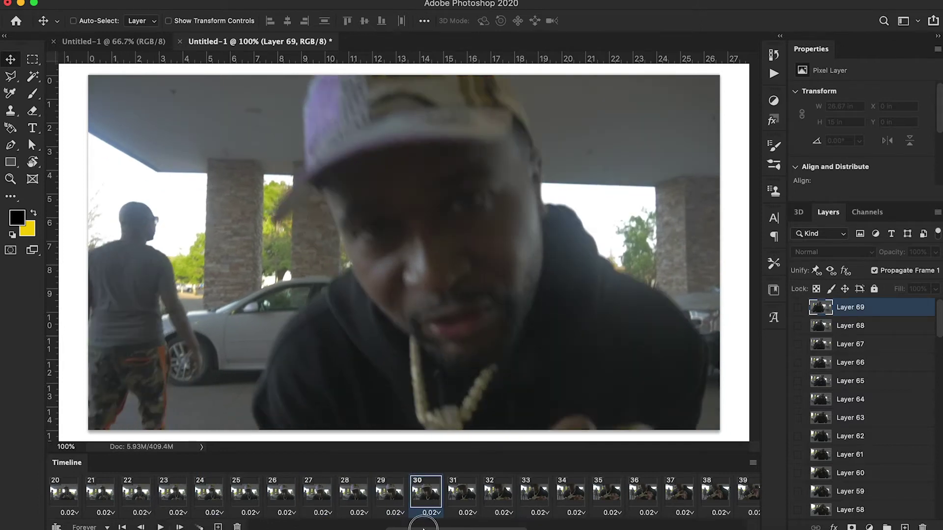
pyautogui.moveTo(438, 528); pyautogui.dragTo(302, 528)
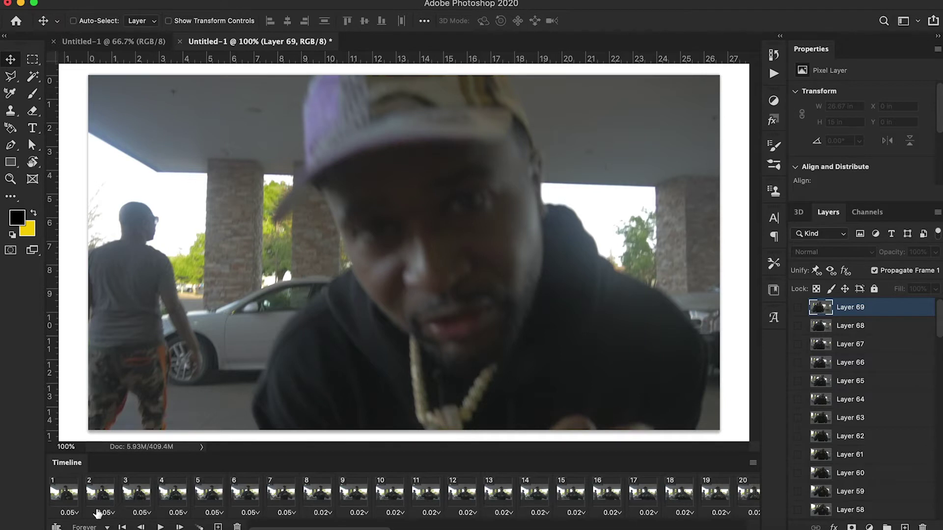
# Step: On frame 1, create a black 1600 × 1600 px rectangle drawn from its center over the video image
pyautogui.click(64, 496)
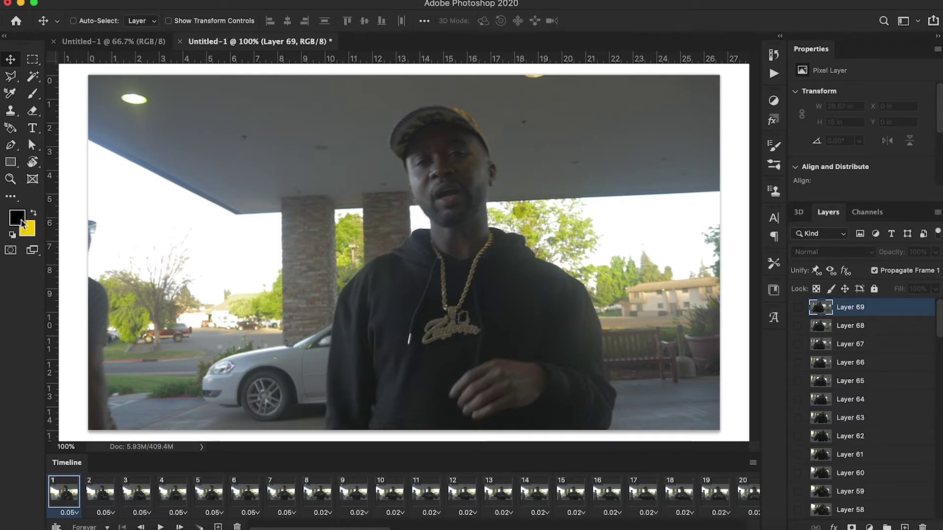
pyautogui.click(11, 162)
pyautogui.click(396, 226)
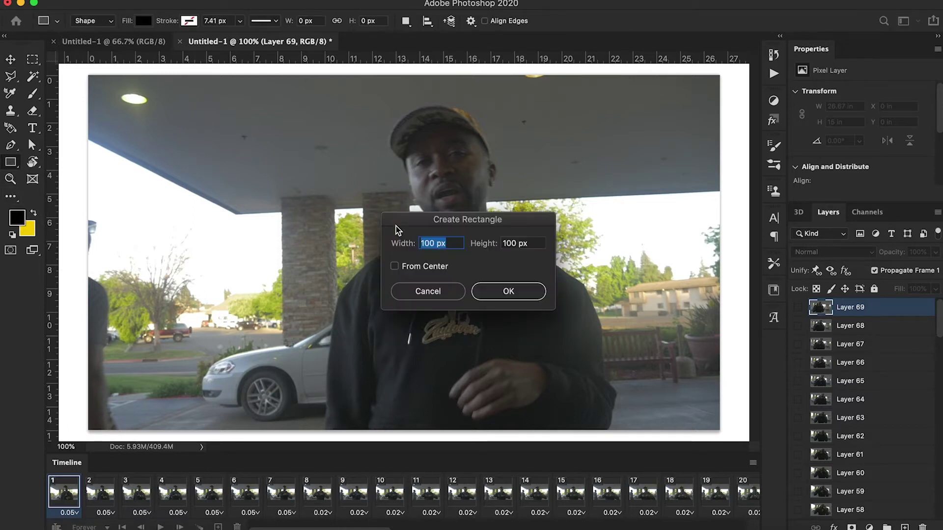
pyautogui.write('1600')
pyautogui.press('Tab')
pyautogui.write('1')
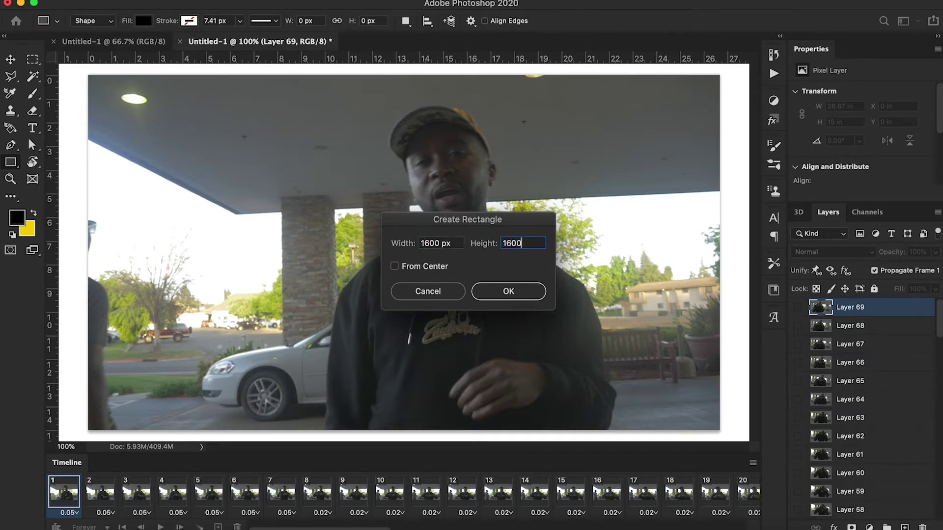
pyautogui.press('Tab')
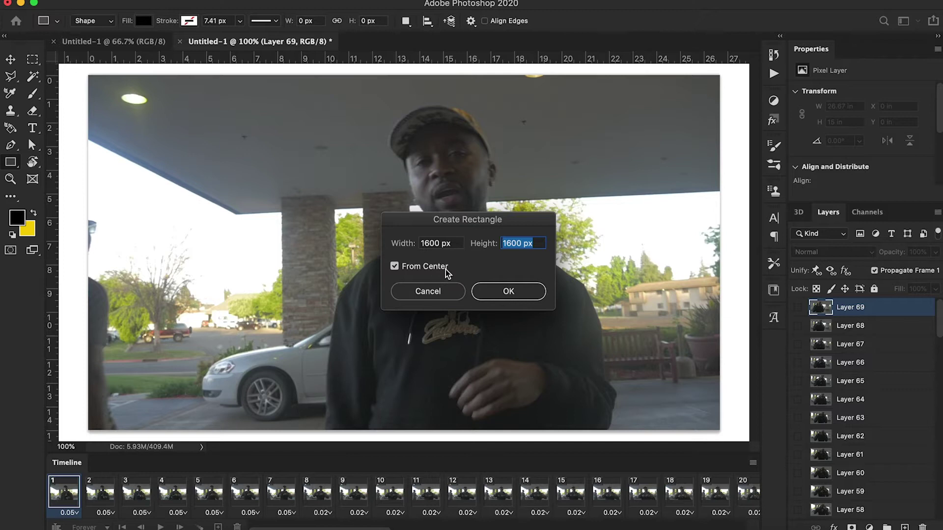
pyautogui.click(494, 291)
# Step: Scale the black square proportionally to 1080 × 1080 px and center it on the canvas at full canvas height
pyautogui.press('super+t')
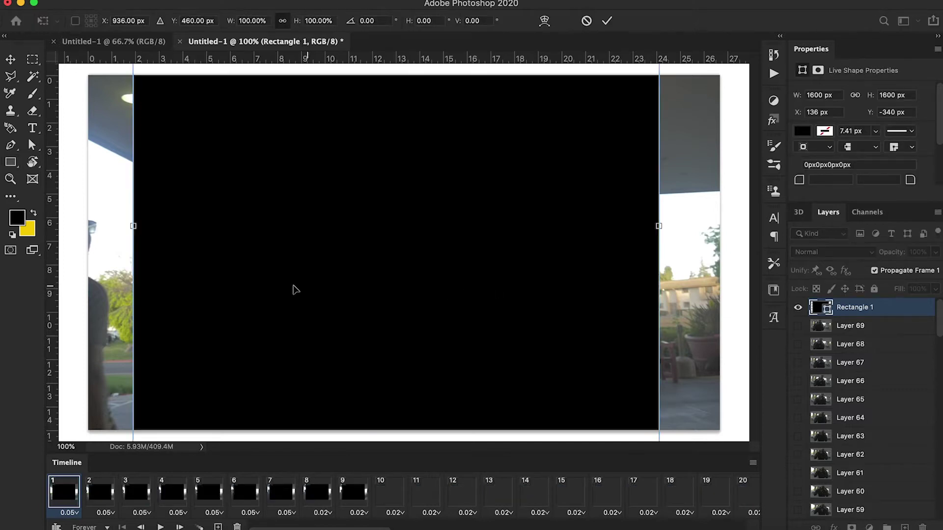
pyautogui.moveTo(133, 226); pyautogui.dragTo(335, 232)
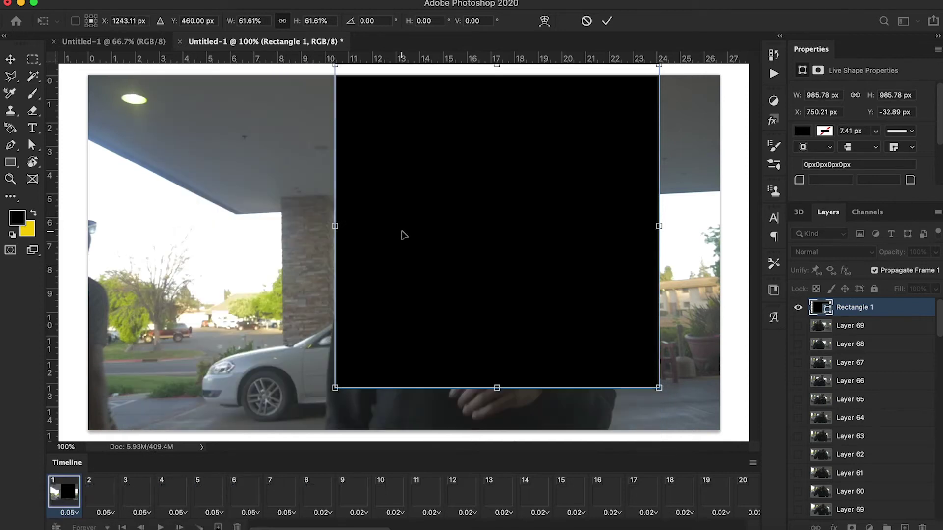
pyautogui.moveTo(400, 231); pyautogui.dragTo(337, 242)
pyautogui.moveTo(432, 401); pyautogui.dragTo(432, 434)
pyautogui.moveTo(421, 375); pyautogui.dragTo(397, 376)
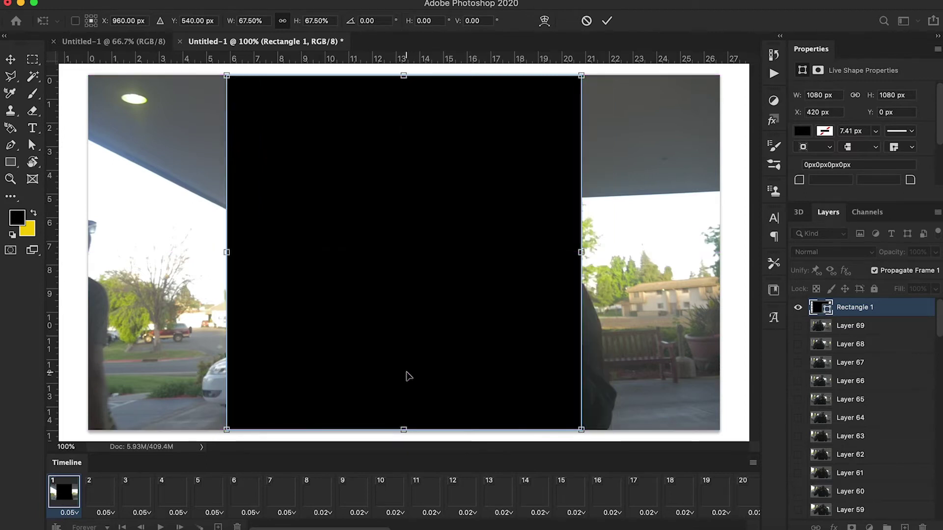
pyautogui.press('Return')
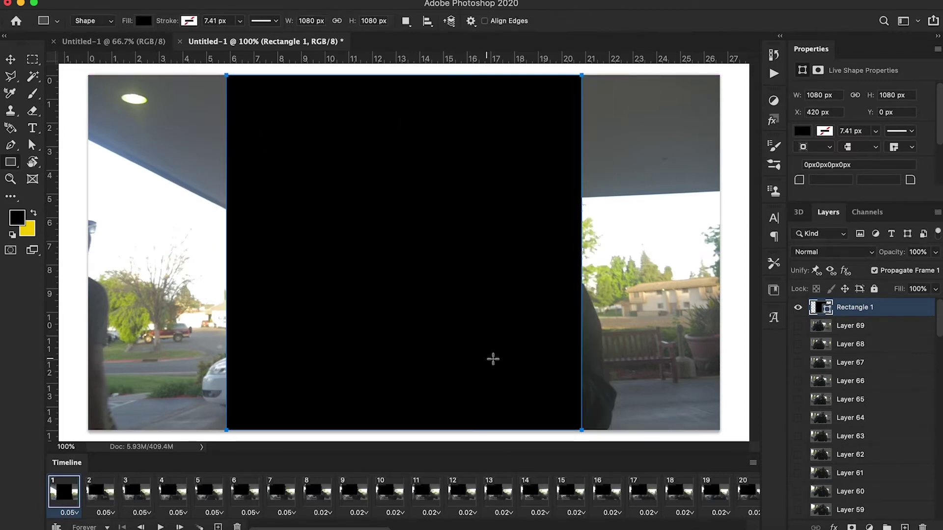
# Step: Crop the canvas to the edges of the black square and delete the square's layer
pyautogui.press('c')
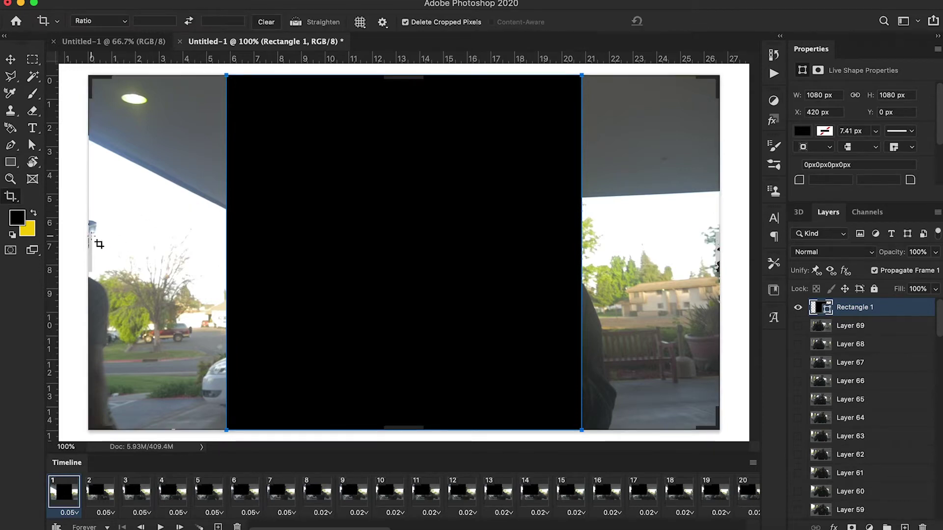
pyautogui.click(10, 196)
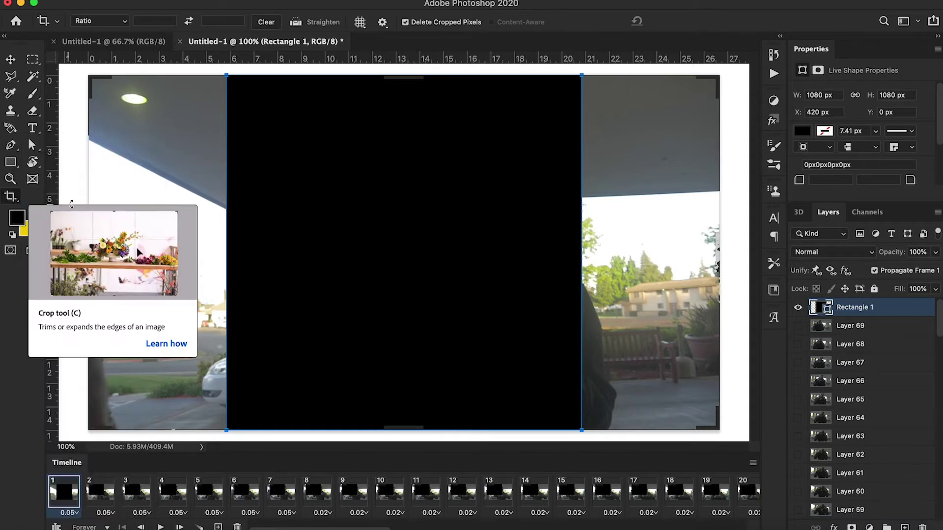
pyautogui.moveTo(88, 245); pyautogui.dragTo(157, 246)
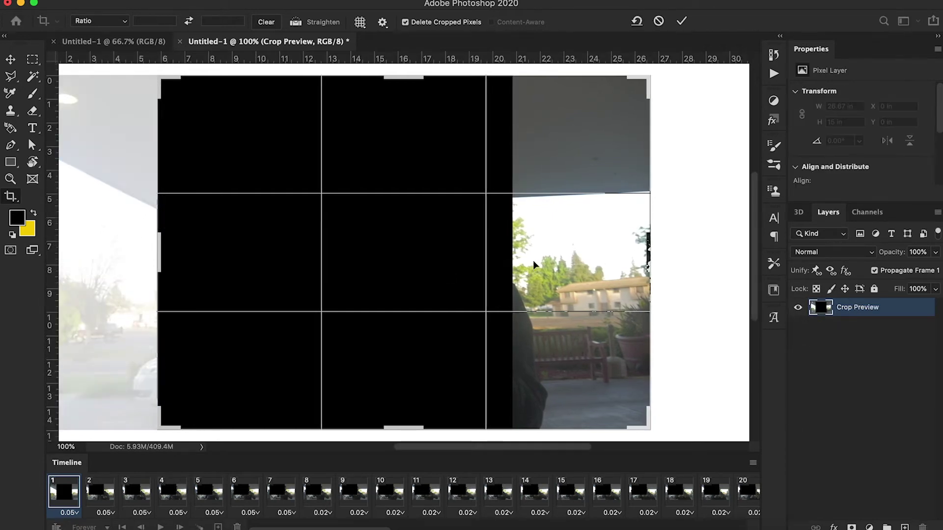
pyautogui.moveTo(647, 253); pyautogui.dragTo(580, 258)
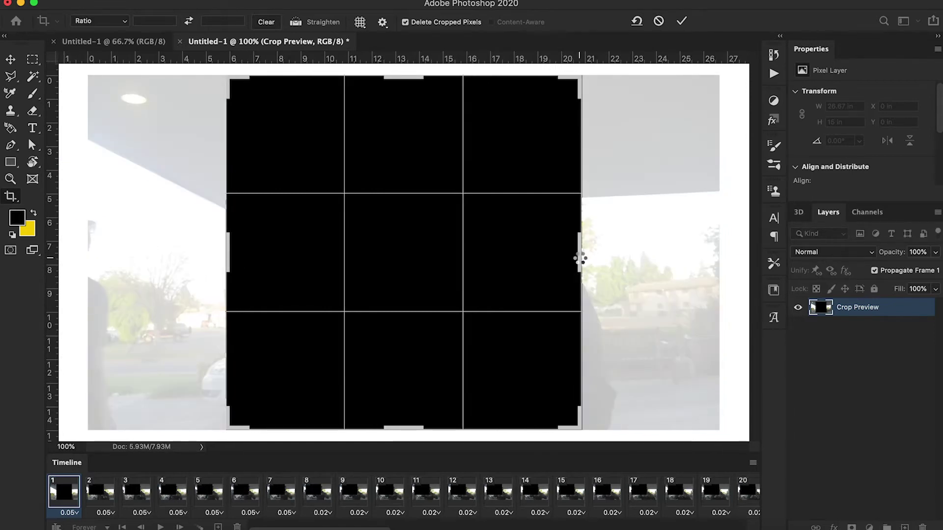
pyautogui.press('Return')
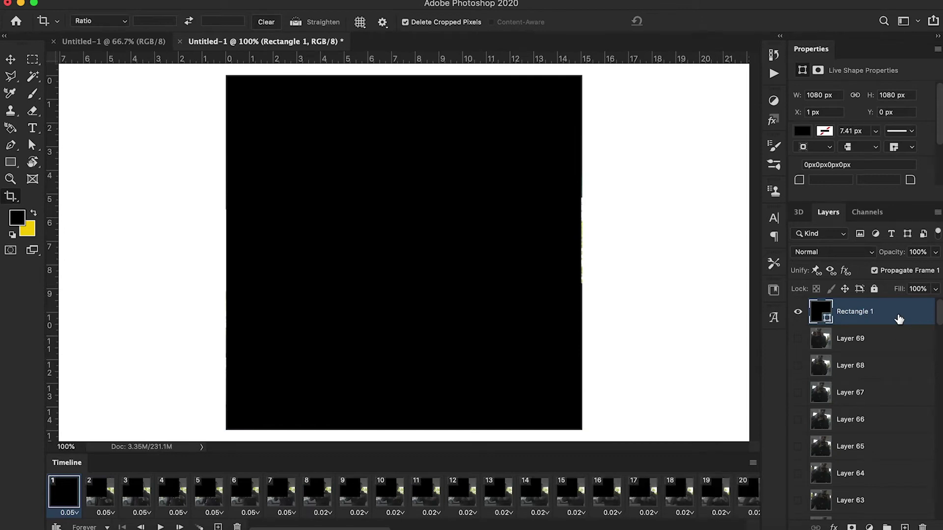
pyautogui.press('Delete')
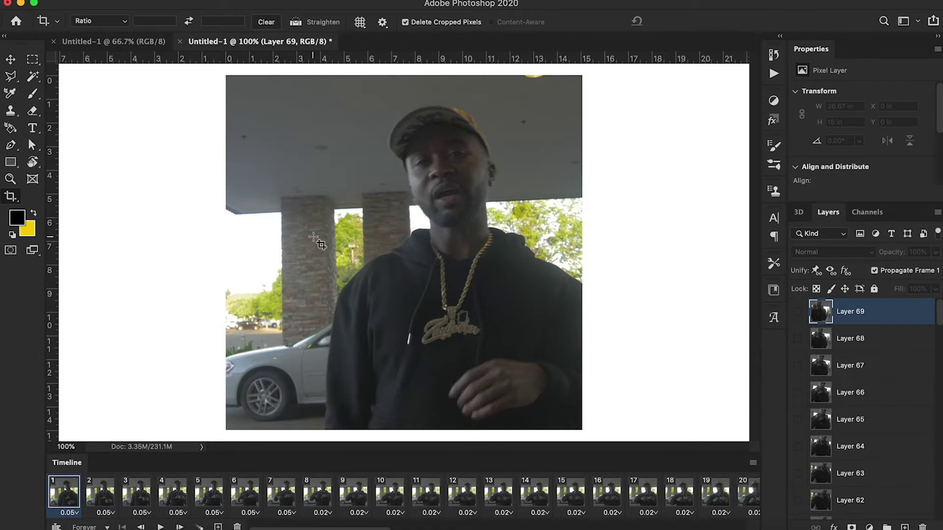
# Step: Play back the cropped animation and return to frame 1
pyautogui.click(11, 60)
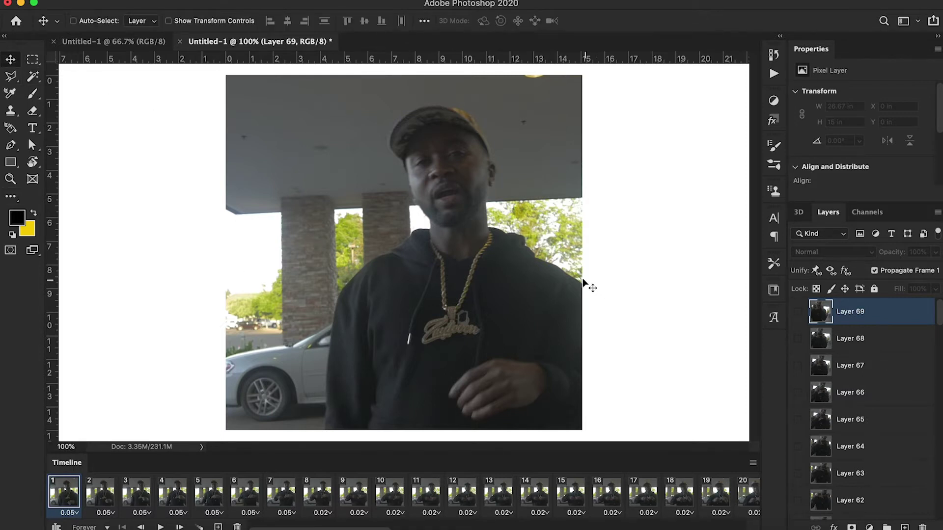
pyautogui.click(160, 527)
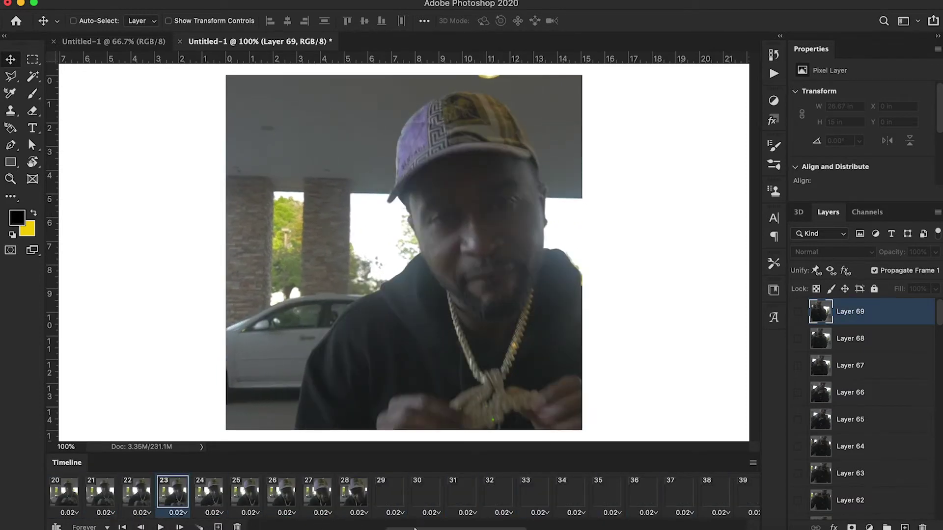
pyautogui.moveTo(414, 528); pyautogui.dragTo(263, 528)
pyautogui.click(81, 506)
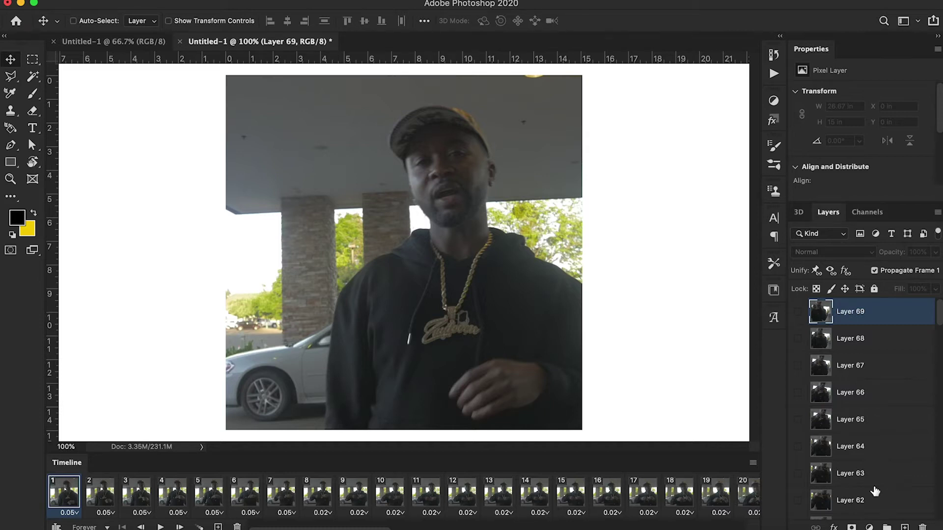
# Step: Add a Levels adjustment layer above all frame layers with input black point 45 and midtone 1.65
pyautogui.click(869, 527)
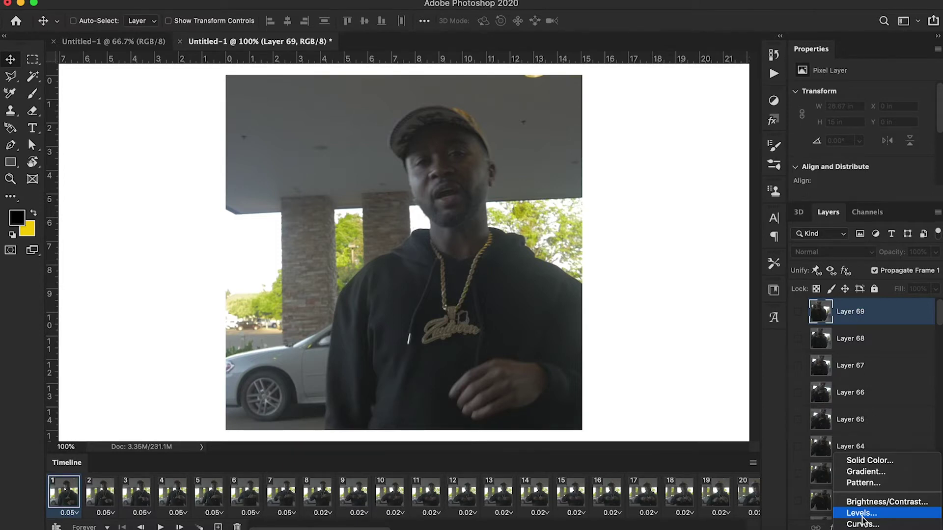
pyautogui.click(862, 513)
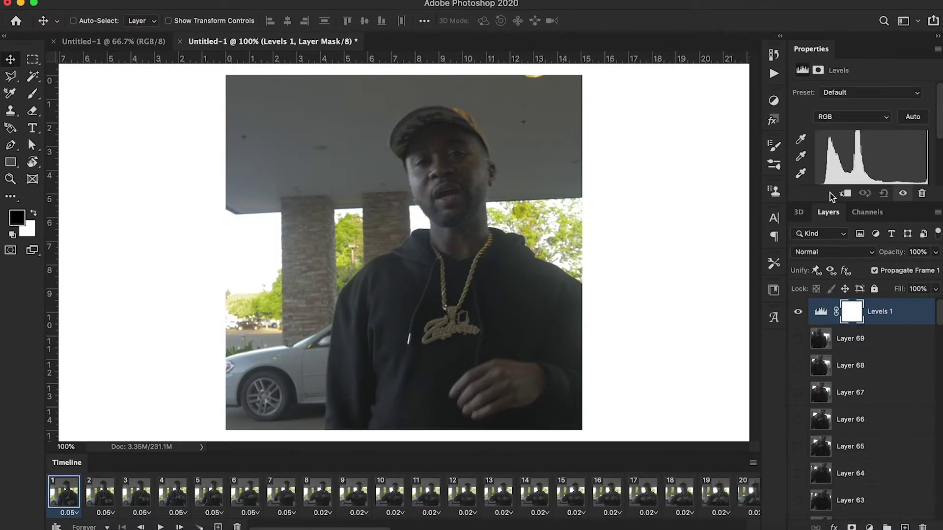
pyautogui.scroll(-1, 832, 197)
pyautogui.moveTo(845, 199); pyautogui.dragTo(839, 252)
pyautogui.moveTo(816, 205)
pyautogui.mouseDown()
pyautogui.moveTo(835, 204)
pyautogui.moveTo(812, 205)
pyautogui.mouseUp()
pyautogui.moveTo(814, 168); pyautogui.dragTo(865, 168)
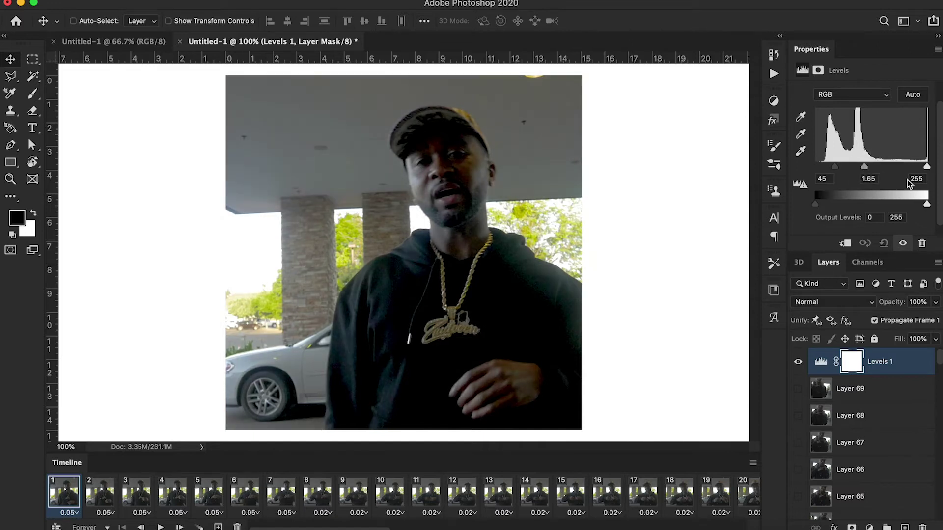
# Step: Add a Gradient Map adjustment layer above the Levels layer using the Spectrum gradient preset
pyautogui.click(870, 527)
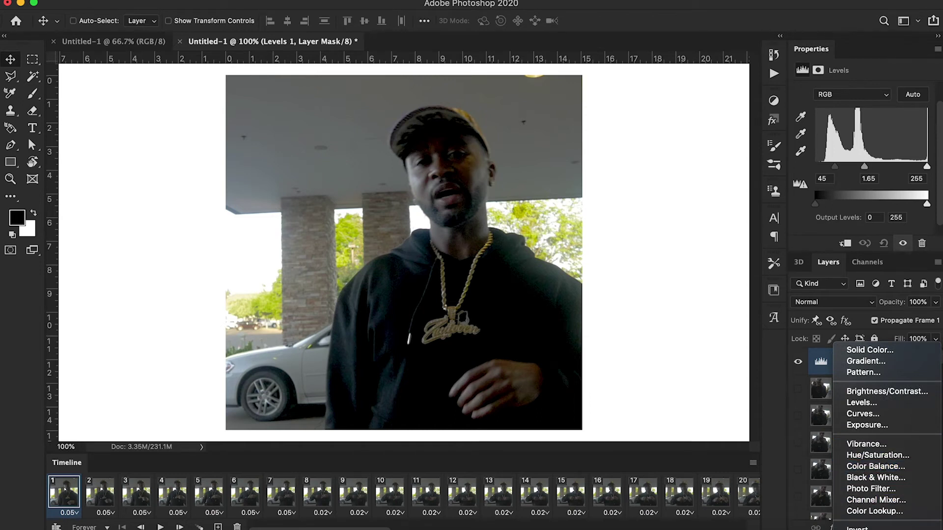
pyautogui.click(874, 529)
pyautogui.click(820, 101)
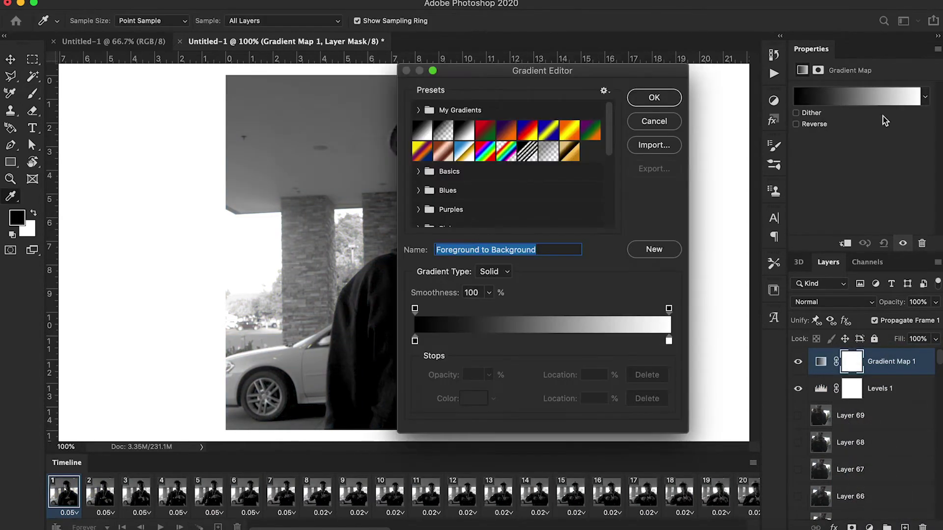
pyautogui.click(487, 155)
pyautogui.moveTo(488, 75); pyautogui.dragTo(654, 83)
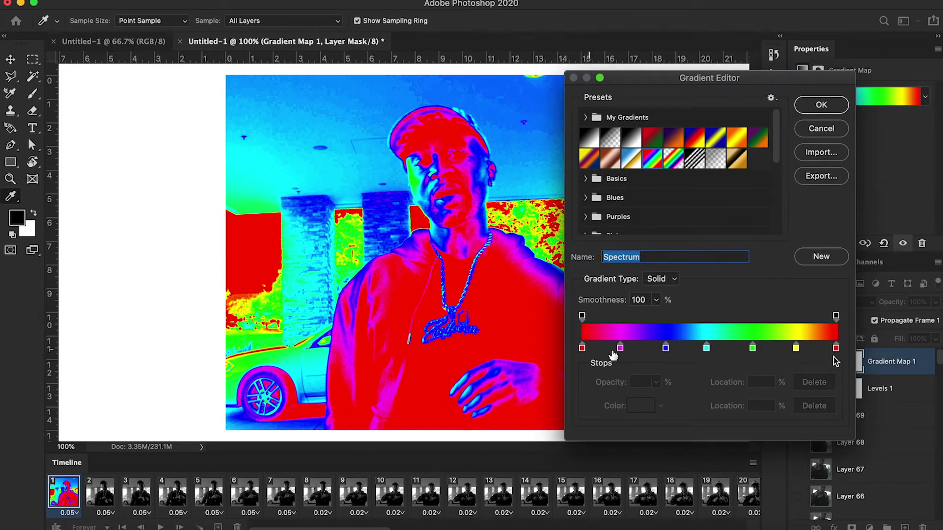
# Step: Remove the red color stop at location 0% from the Spectrum gradient and accept the edited gradient
pyautogui.moveTo(835, 348); pyautogui.dragTo(829, 375)
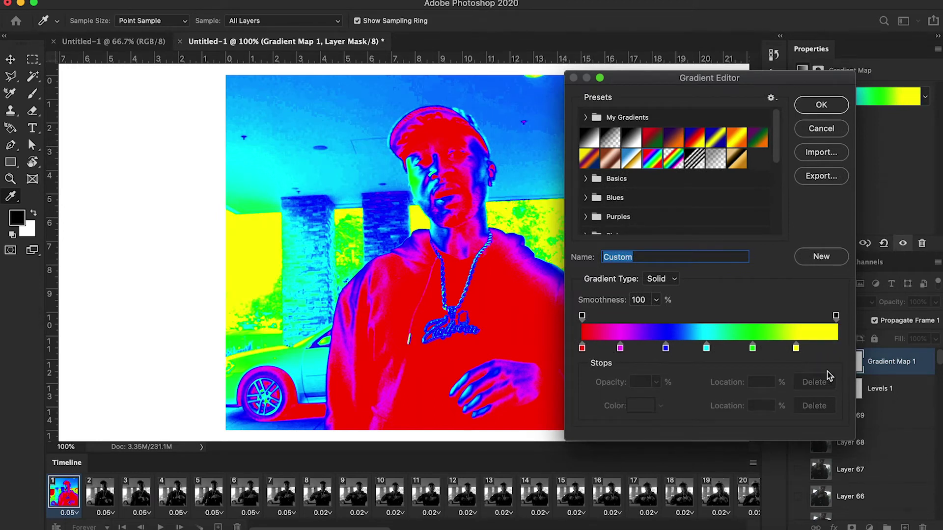
pyautogui.press('super+z')
pyautogui.click(582, 349)
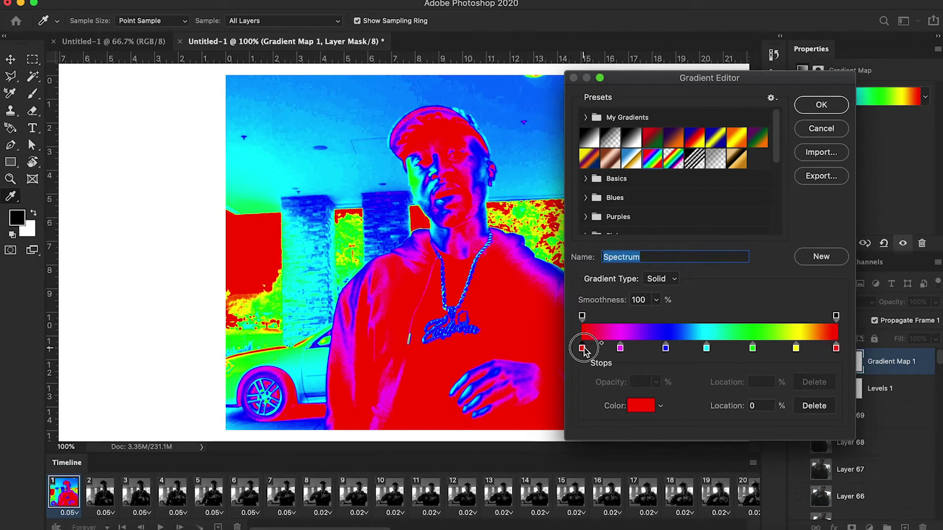
pyautogui.moveTo(584, 350); pyautogui.dragTo(579, 366)
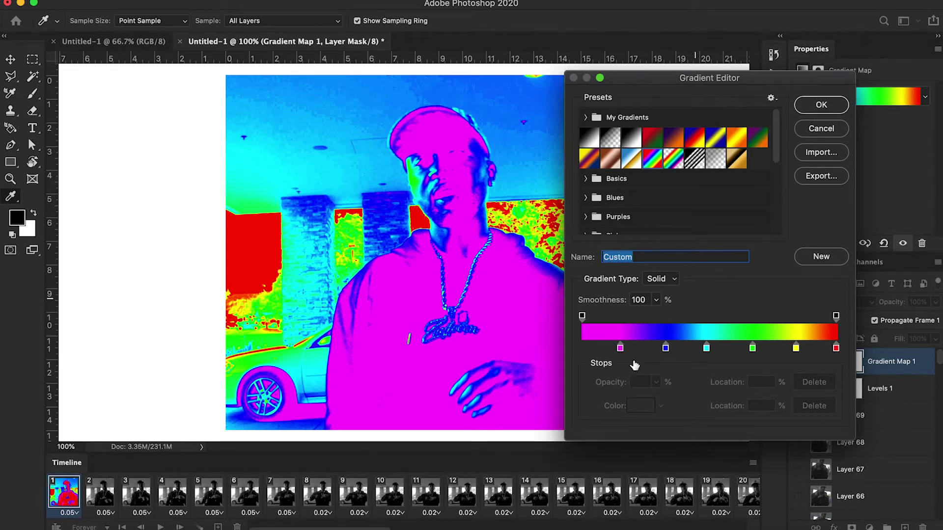
pyautogui.click(817, 111)
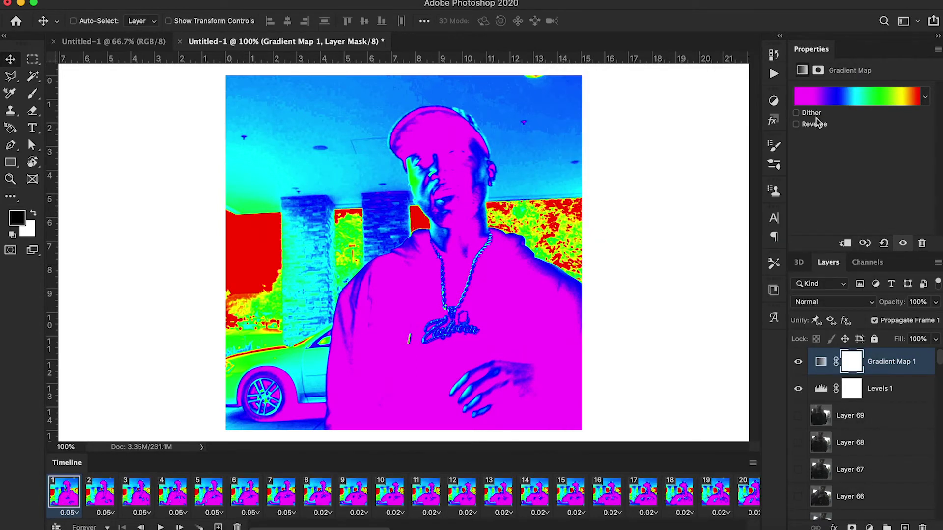
# Step: Hide and show the Gradient Map layer to compare the image with and without it
pyautogui.click(908, 397)
pyautogui.click(908, 367)
pyautogui.click(797, 363)
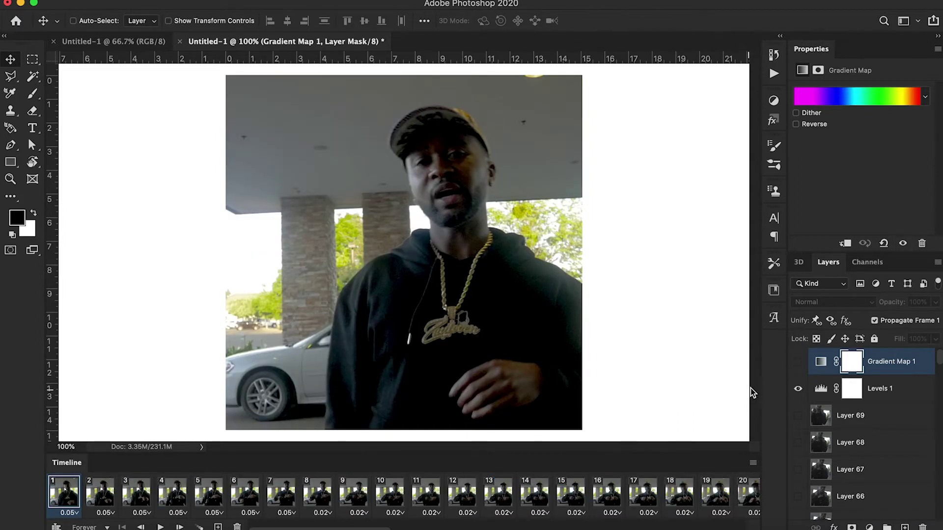
pyautogui.click(798, 362)
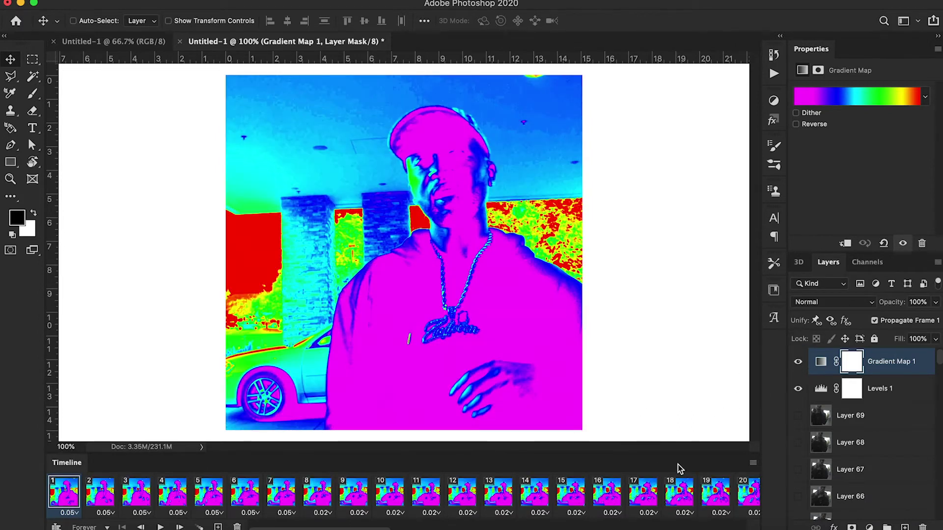
# Step: Set the Gradient Map layer's blend mode to Color and play back the animation
pyautogui.click(850, 305)
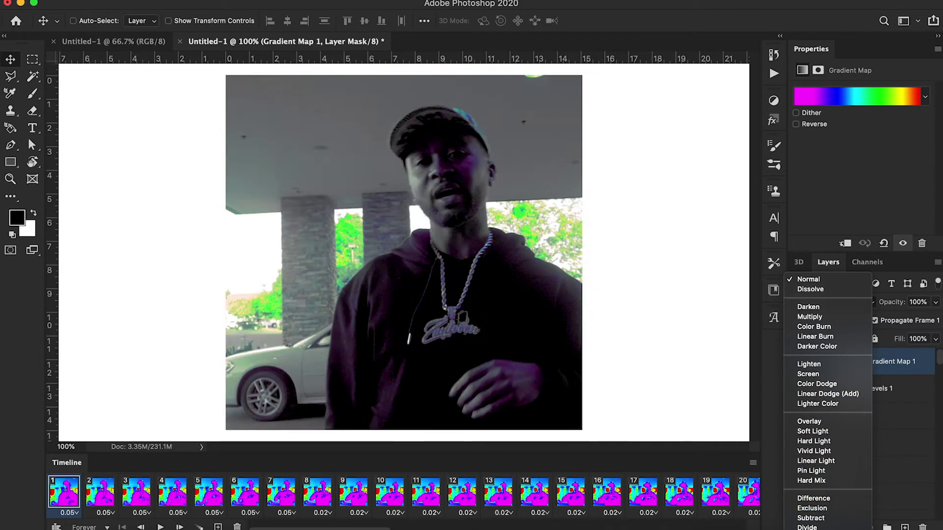
pyautogui.click(815, 527)
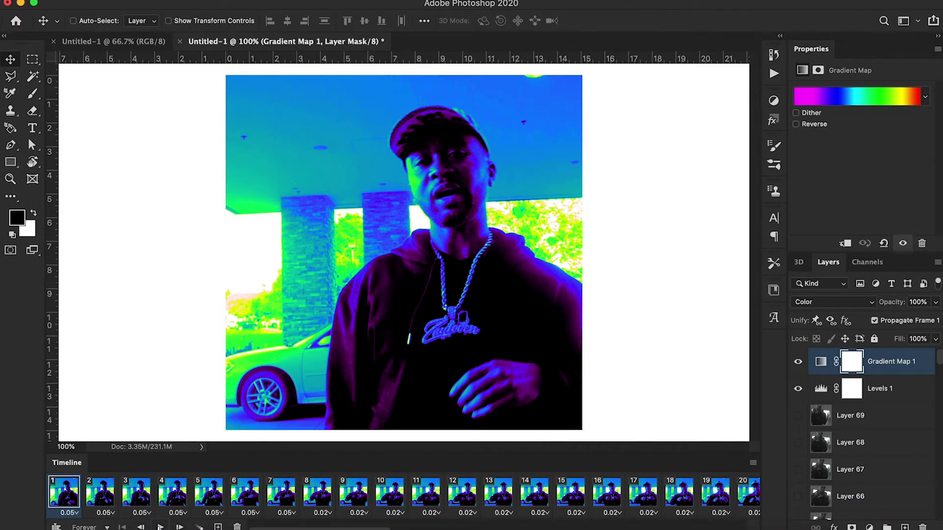
pyautogui.click(160, 527)
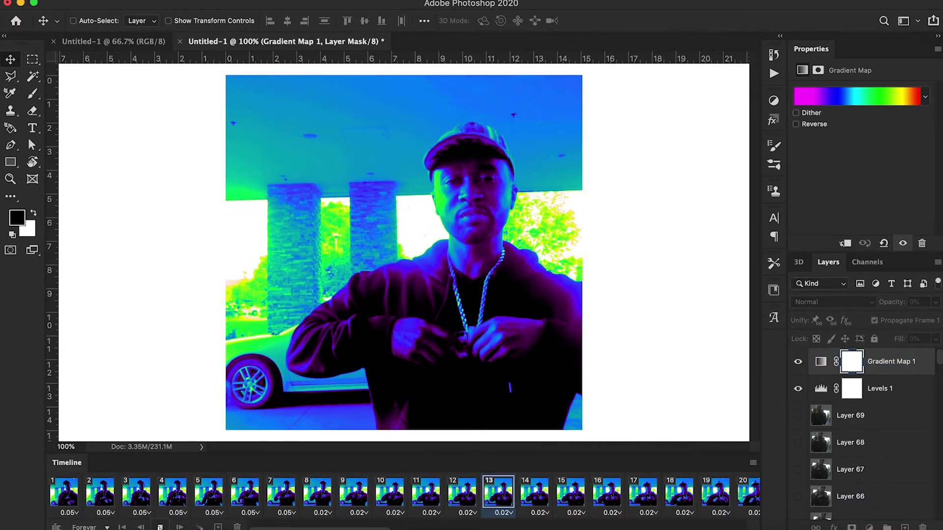
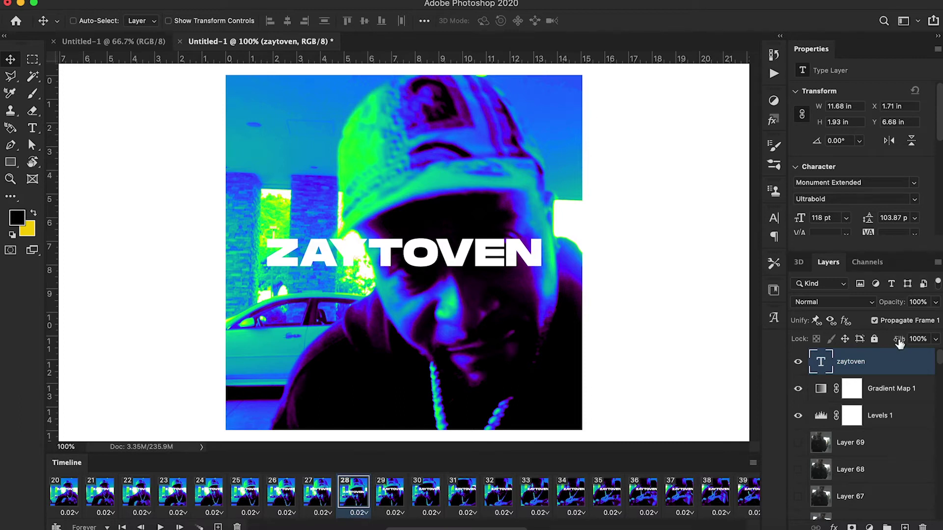
# Step: On frame 28, set the zaytoven text layer's fill to 0% and add a white 3 px centered stroke
pyautogui.moveTo(899, 344); pyautogui.dragTo(756, 336)
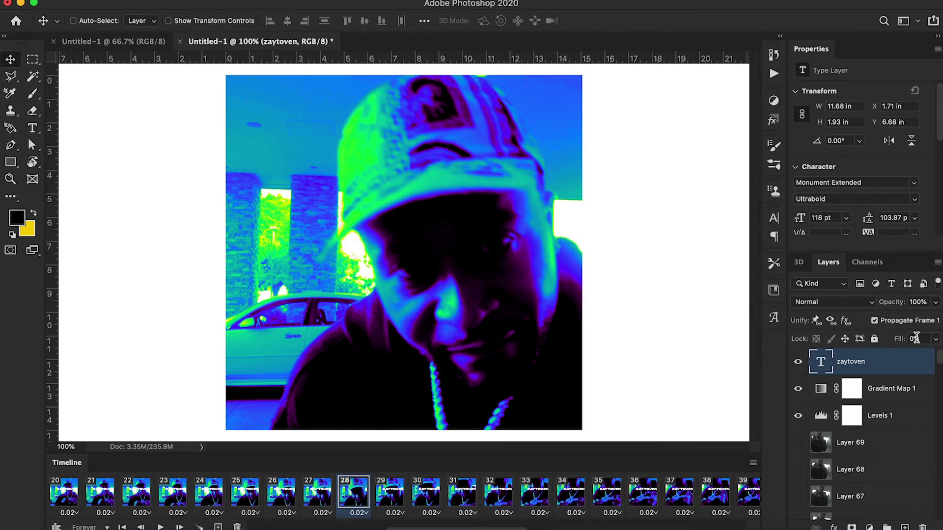
pyautogui.doubleClick(899, 364)
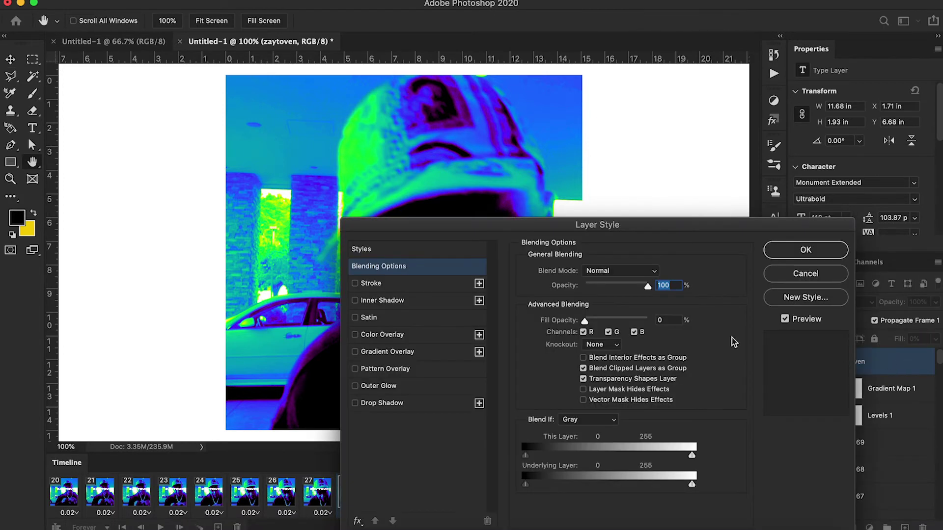
pyautogui.click(371, 284)
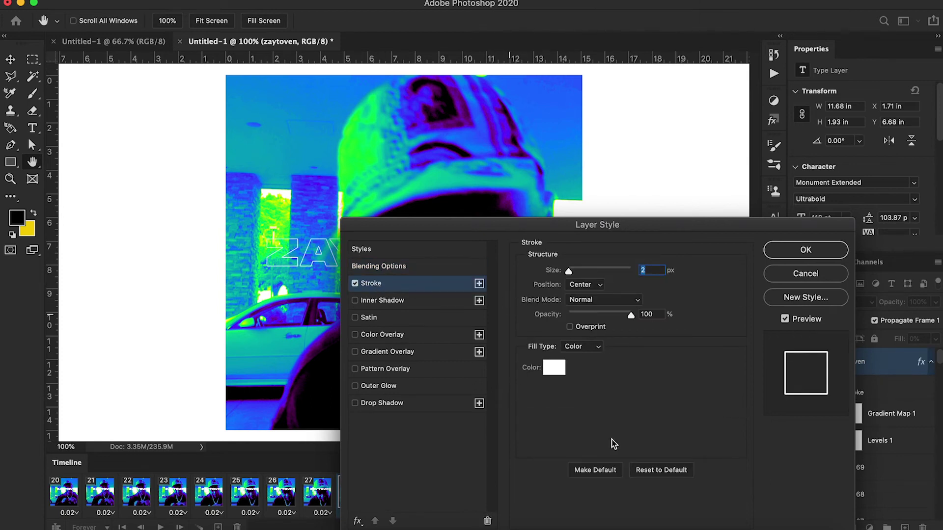
pyautogui.click(555, 370)
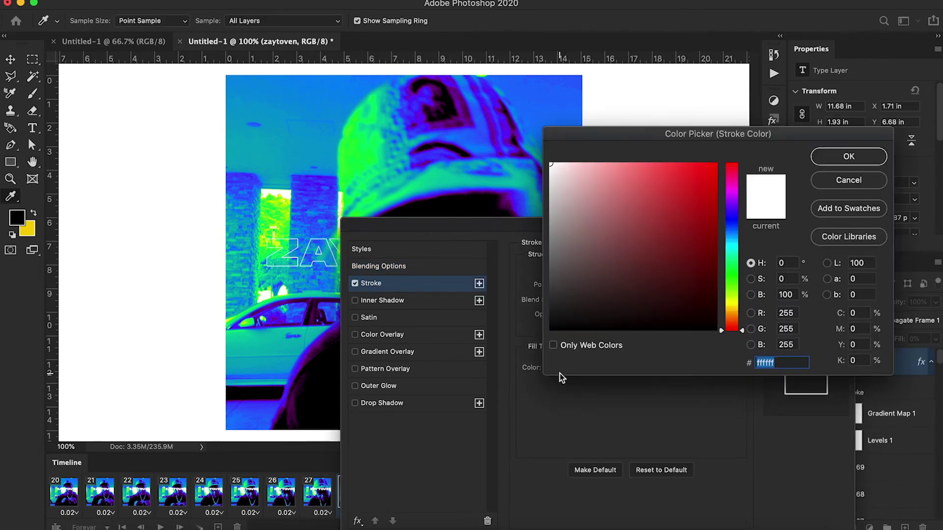
pyautogui.click(844, 155)
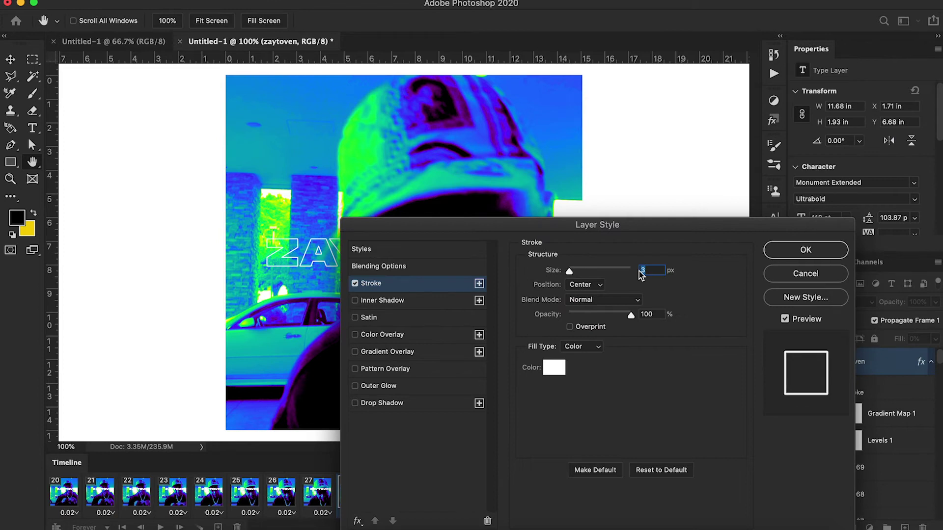
pyautogui.click(774, 252)
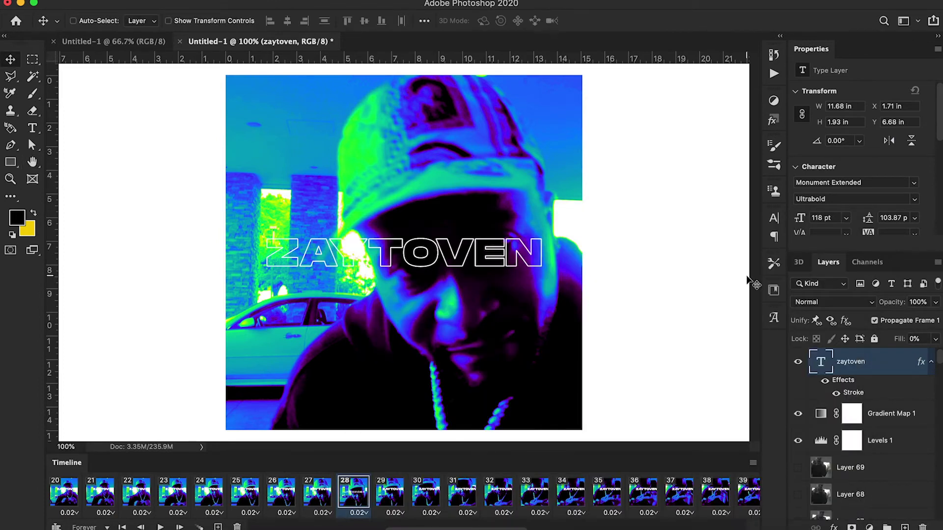
# Step: Play back the animation to check the outlined text and return to frame 28
pyautogui.click(157, 527)
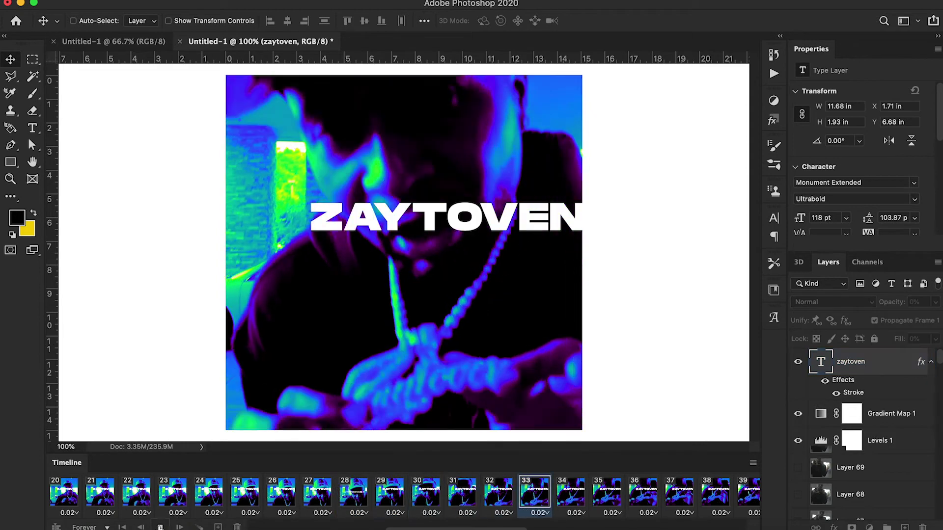
pyautogui.click(160, 527)
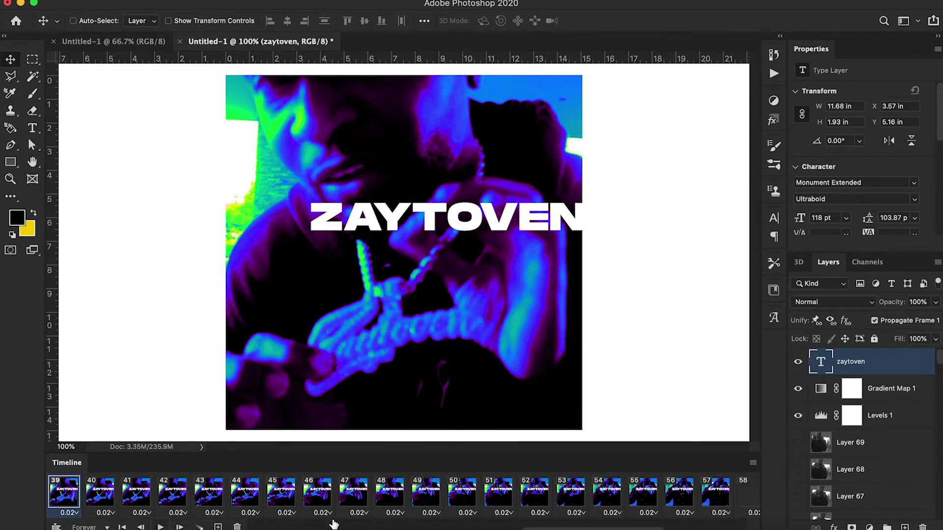
pyautogui.moveTo(621, 526); pyautogui.dragTo(516, 526)
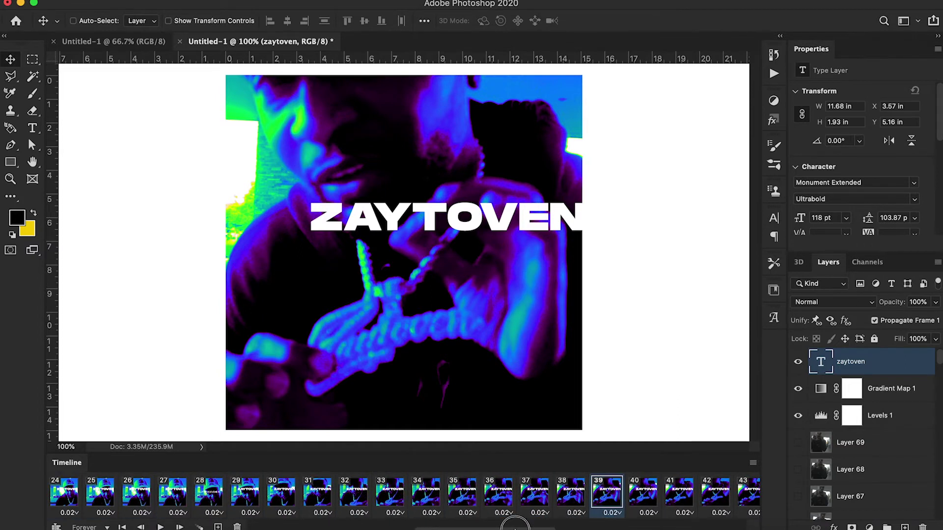
pyautogui.click(207, 501)
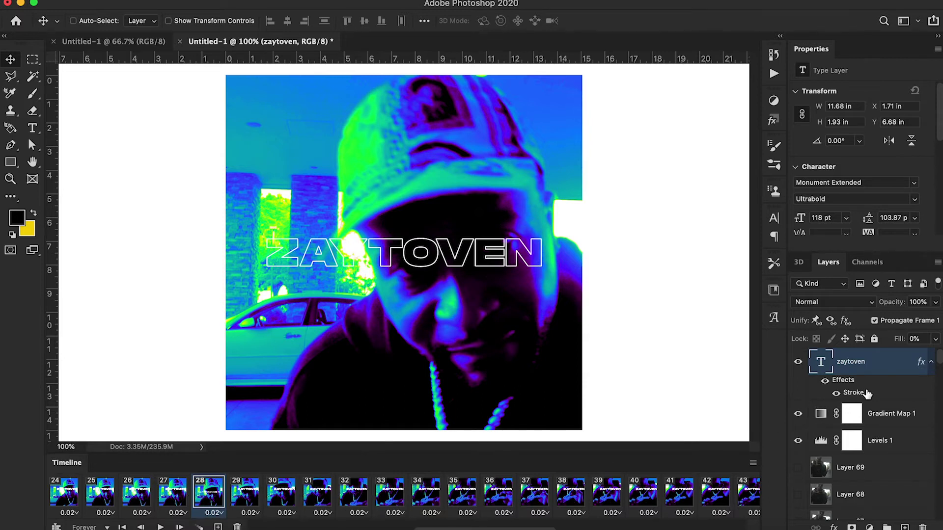
# Step: Match the zaytoven layer's style across all frames and play back the animation, stopping on frame 53
pyautogui.click(845, 321)
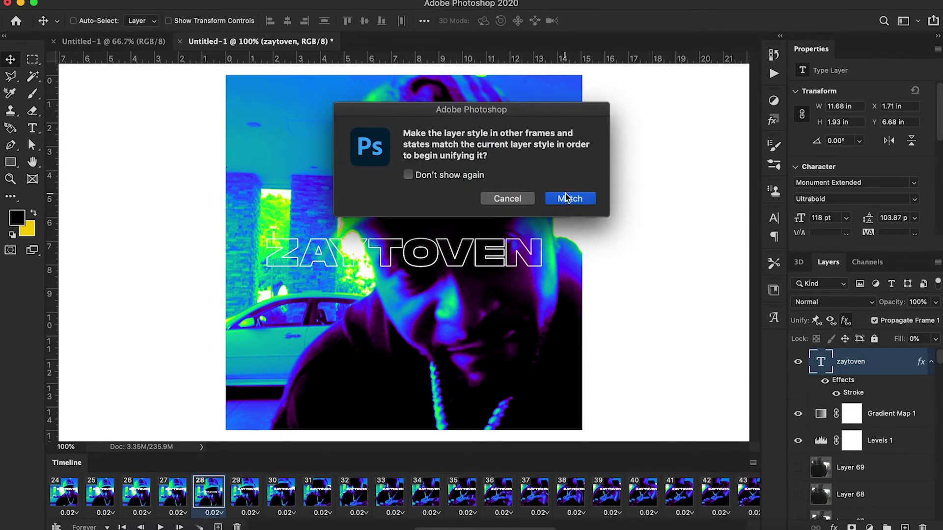
pyautogui.click(567, 198)
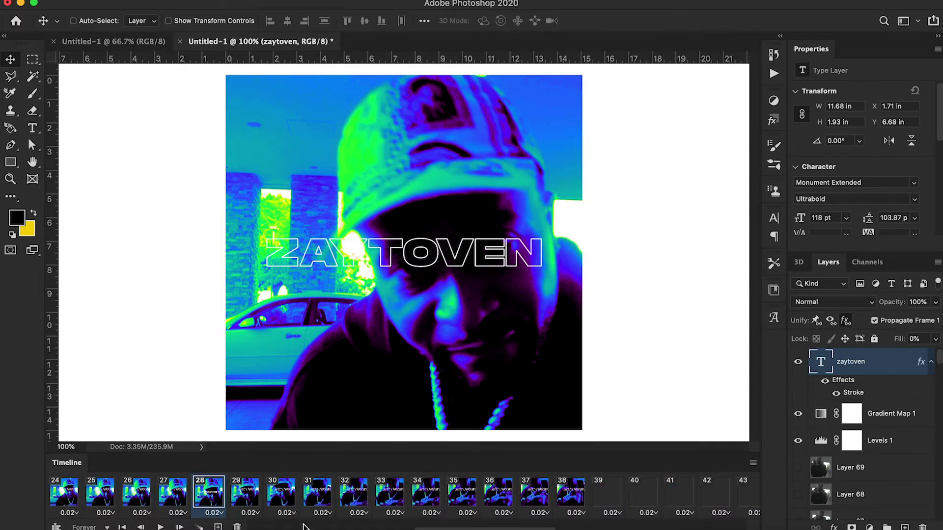
pyautogui.click(160, 527)
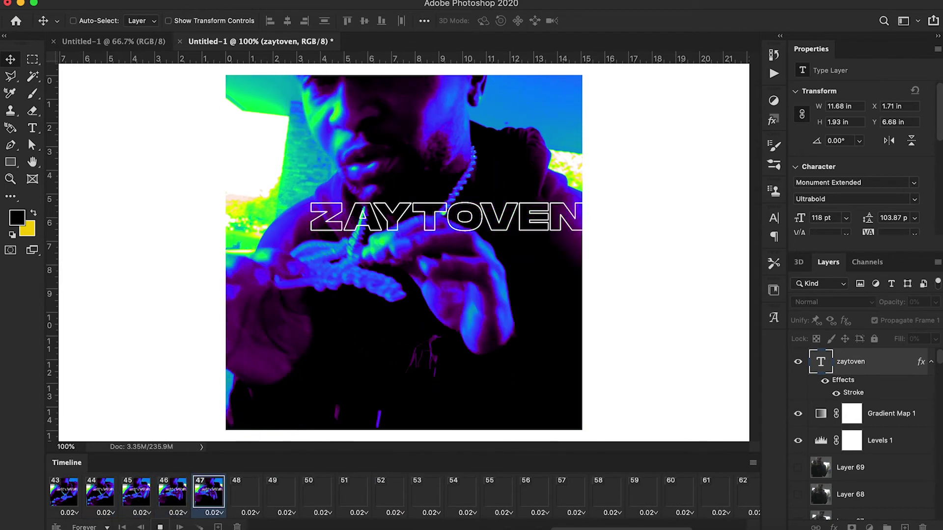
pyautogui.click(416, 487)
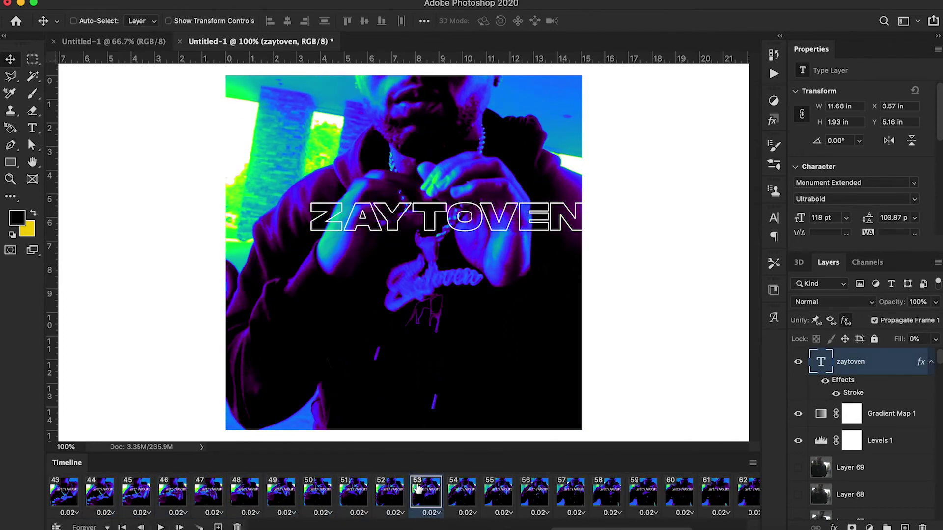
# Step: On frame 53, move the ZAYTOVEN text to X 1.71 in, Y 6.68 in and match its position across all frames
pyautogui.click(816, 321)
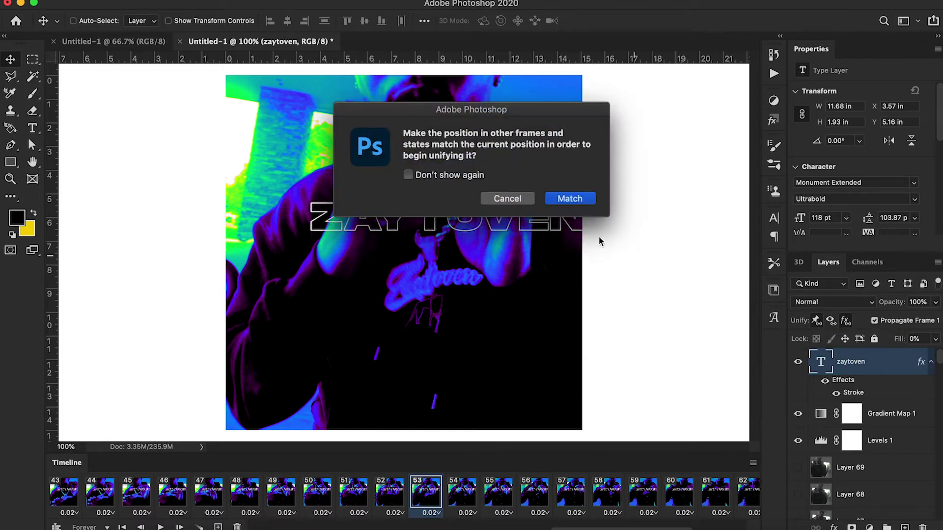
pyautogui.click(570, 199)
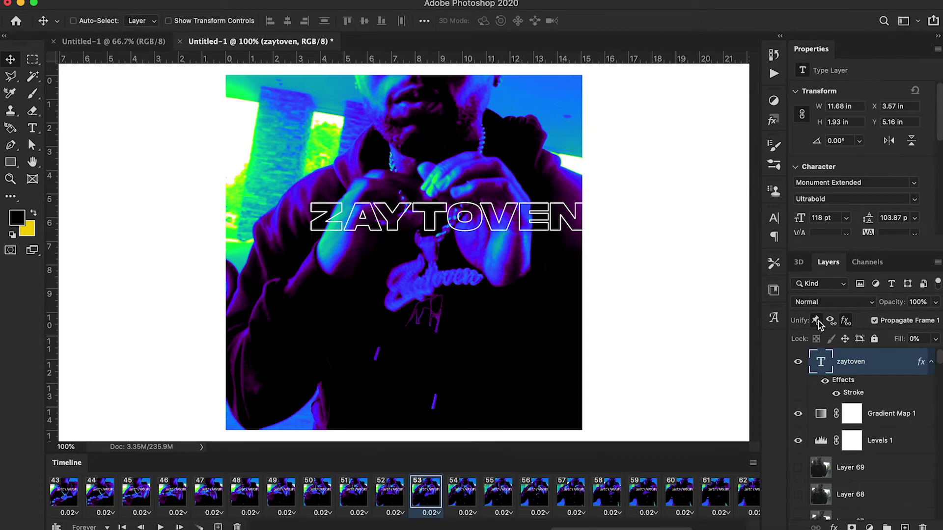
pyautogui.moveTo(473, 230); pyautogui.dragTo(444, 265)
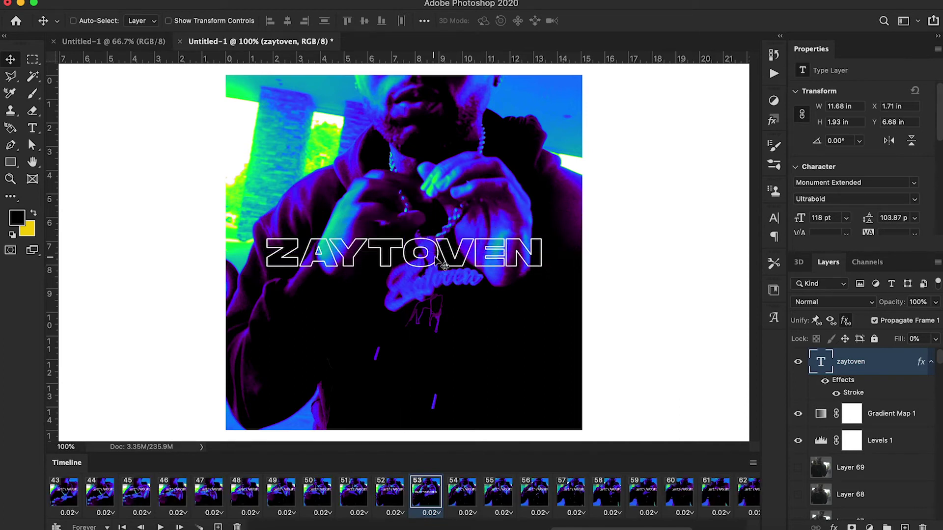
pyautogui.click(816, 322)
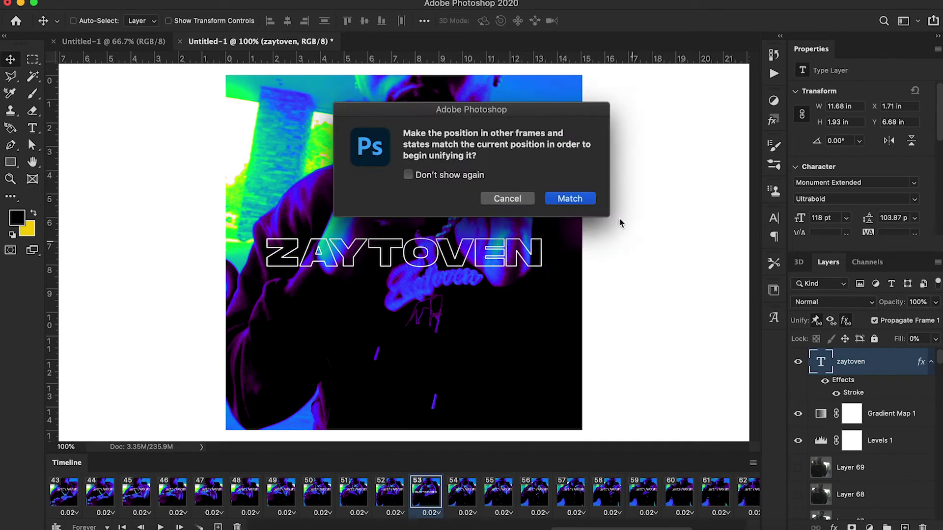
pyautogui.click(593, 201)
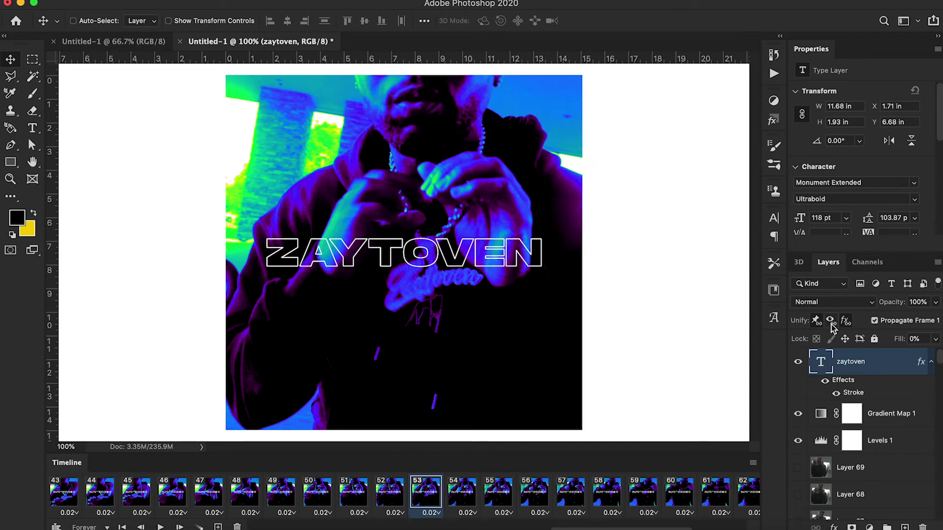
# Step: Collapse the zaytoven layer's effects and play back the animation to check the text position, stopping on frame 65
pyautogui.click(930, 362)
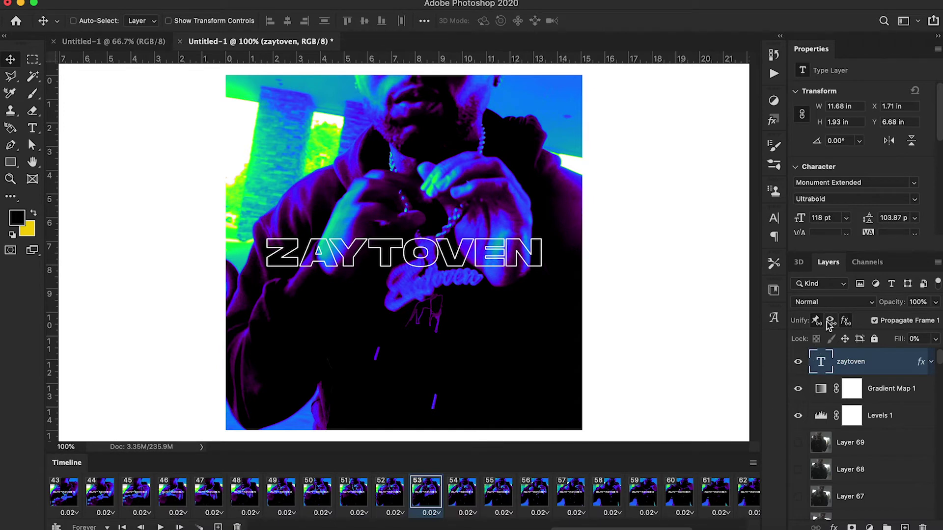
pyautogui.click(159, 527)
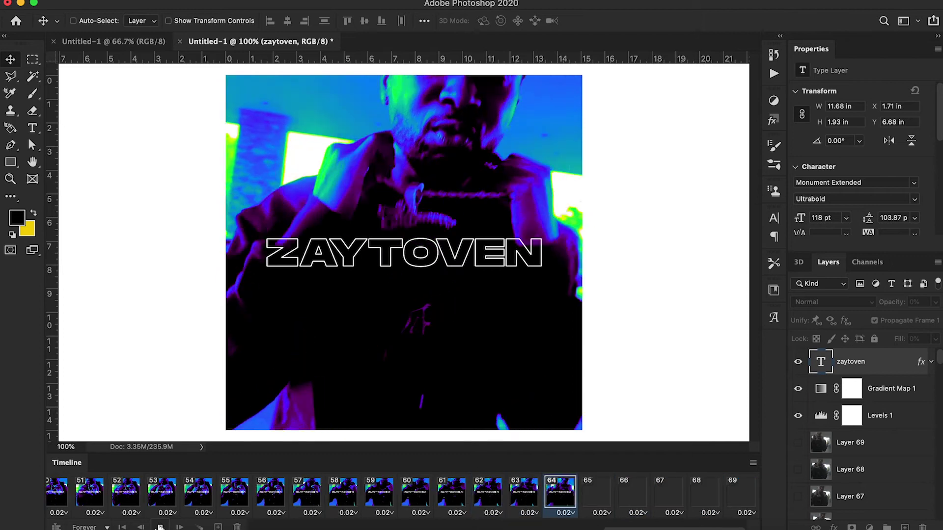
pyautogui.click(597, 490)
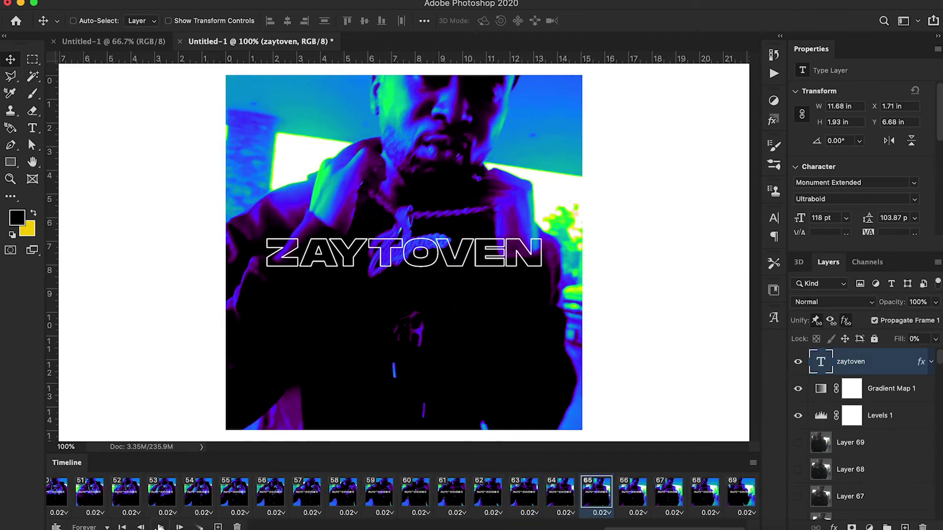
# Step: Hide the Gradient Map layer on frames 65 and 69 only, and play back the animation from frame 61
pyautogui.click(797, 389)
pyautogui.click(798, 388)
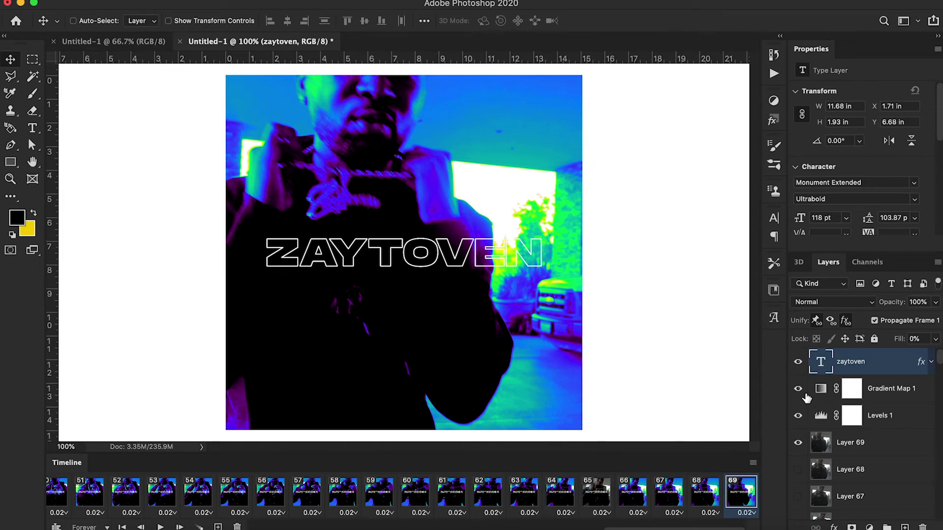
pyautogui.click(799, 390)
pyautogui.click(444, 496)
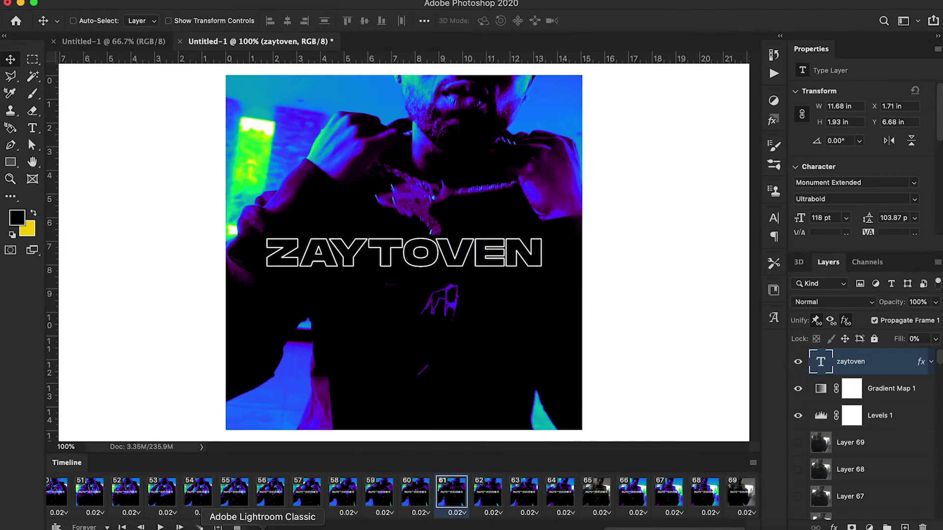
pyautogui.click(160, 527)
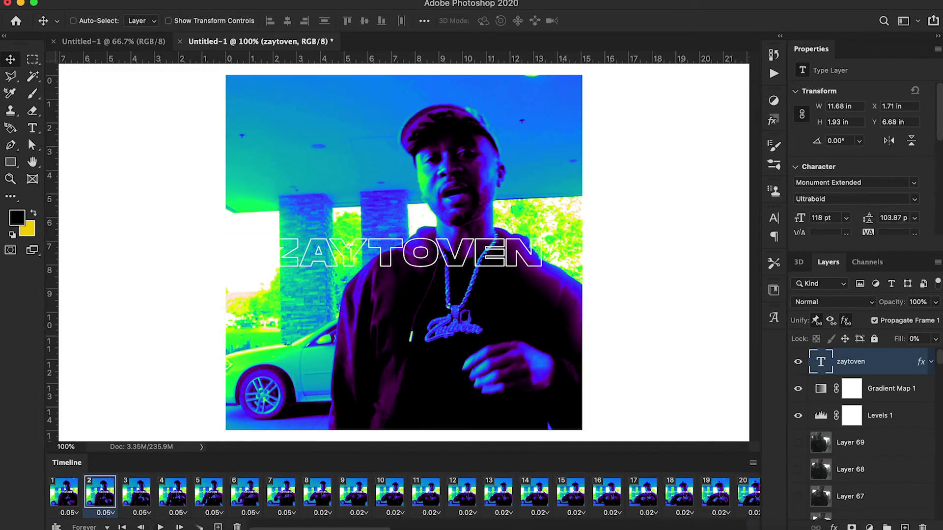
# Step: Match the Gradient Map layer's visibility across all frames and play back the animation, stopping on frame 6
pyautogui.click(864, 394)
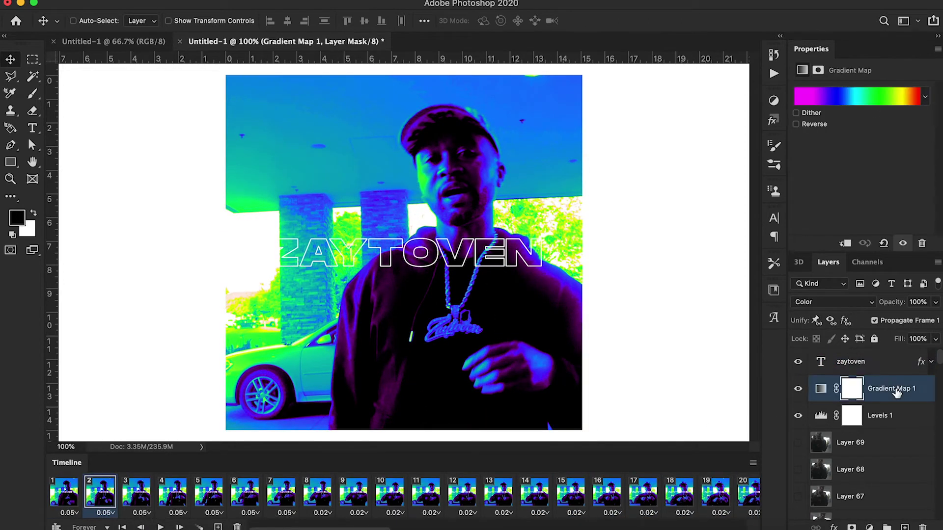
pyautogui.click(830, 320)
pyautogui.click(570, 198)
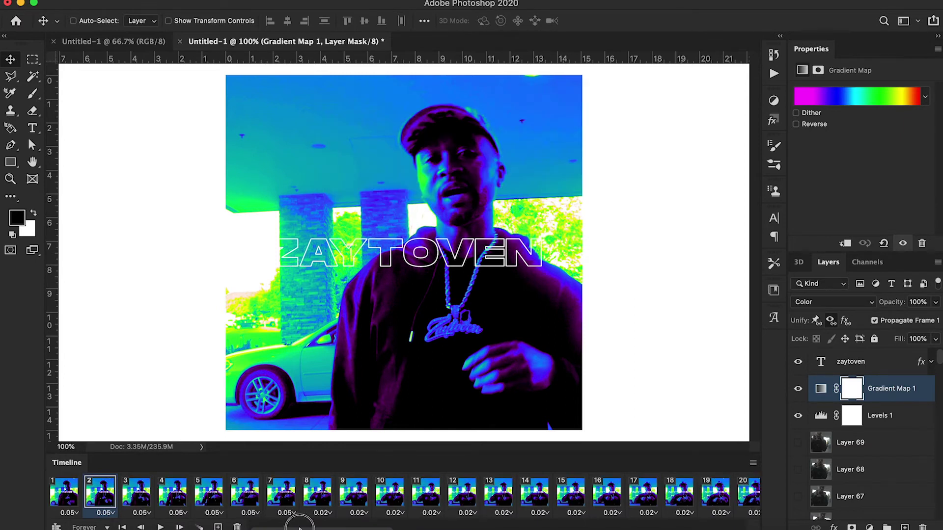
pyautogui.moveTo(299, 528); pyautogui.dragTo(219, 526)
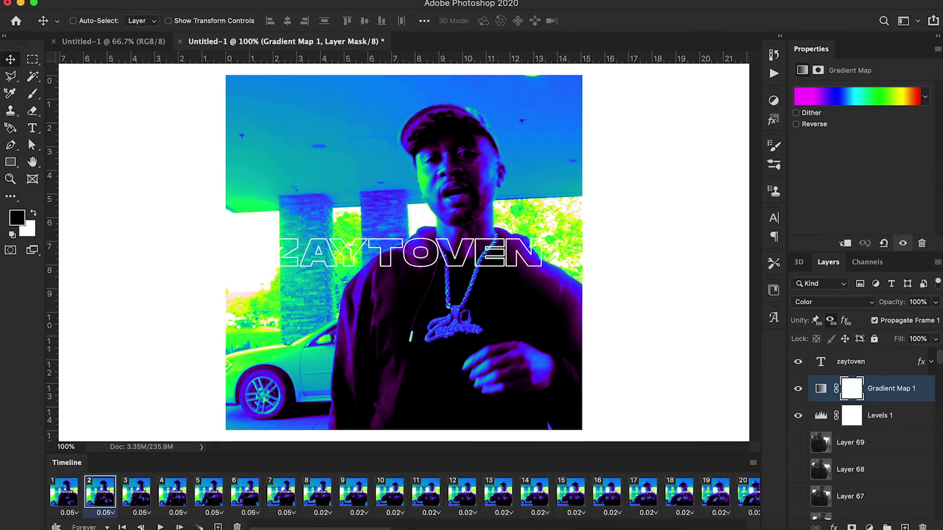
pyautogui.click(159, 527)
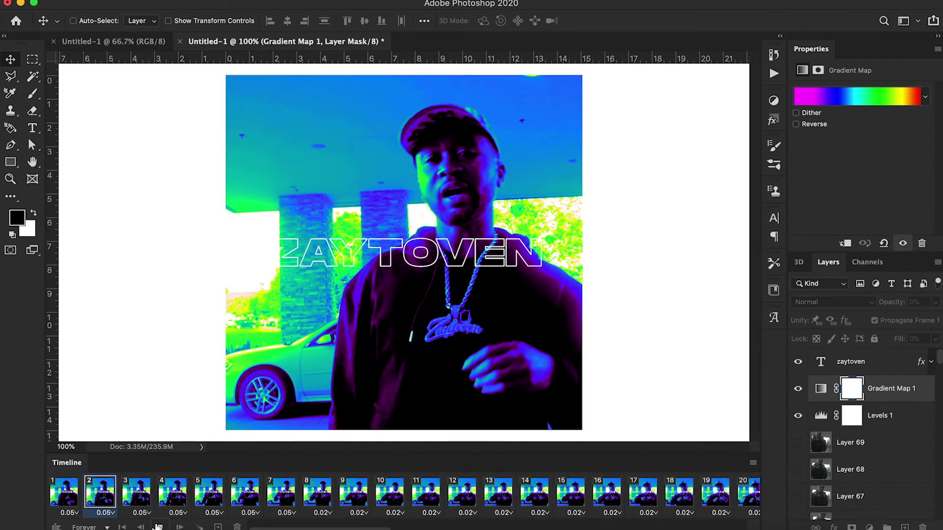
pyautogui.click(158, 527)
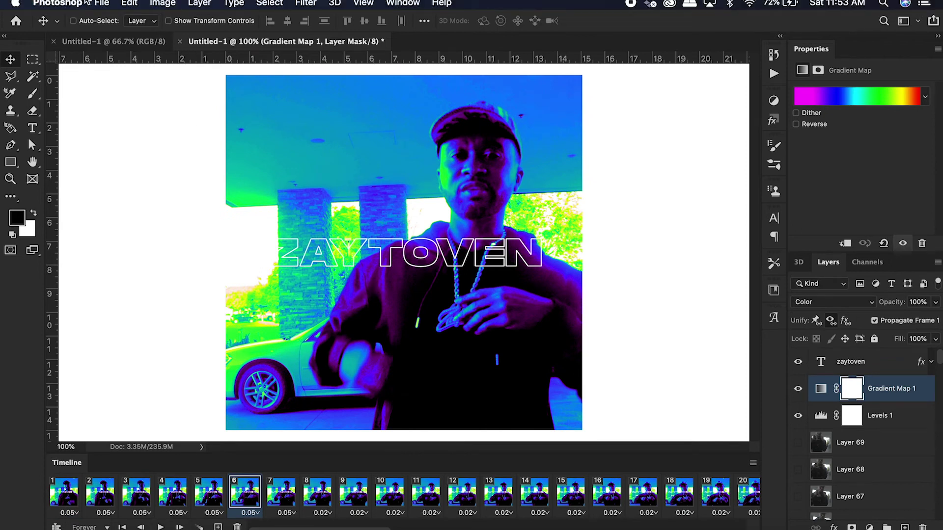
# Step: Open the Save for Web (Legacy) export for the animation
pyautogui.click(100, 4)
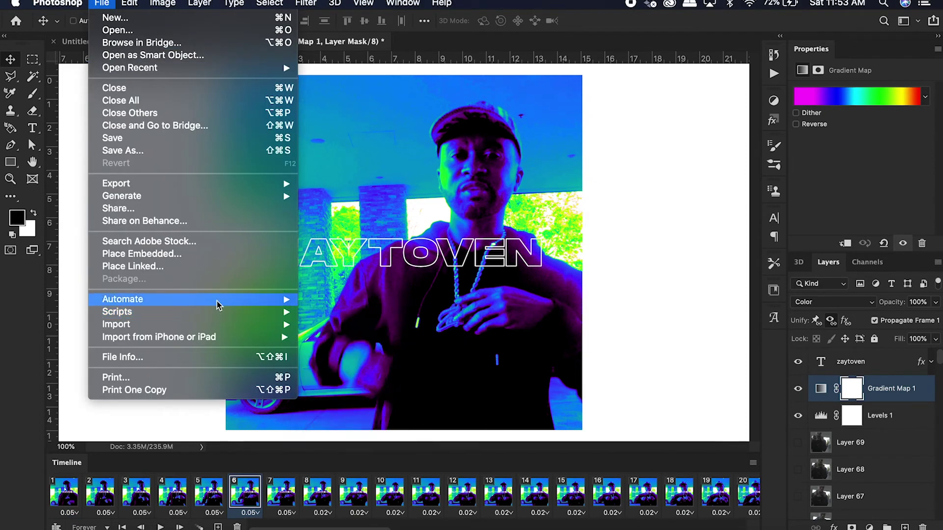
pyautogui.moveTo(221, 187)
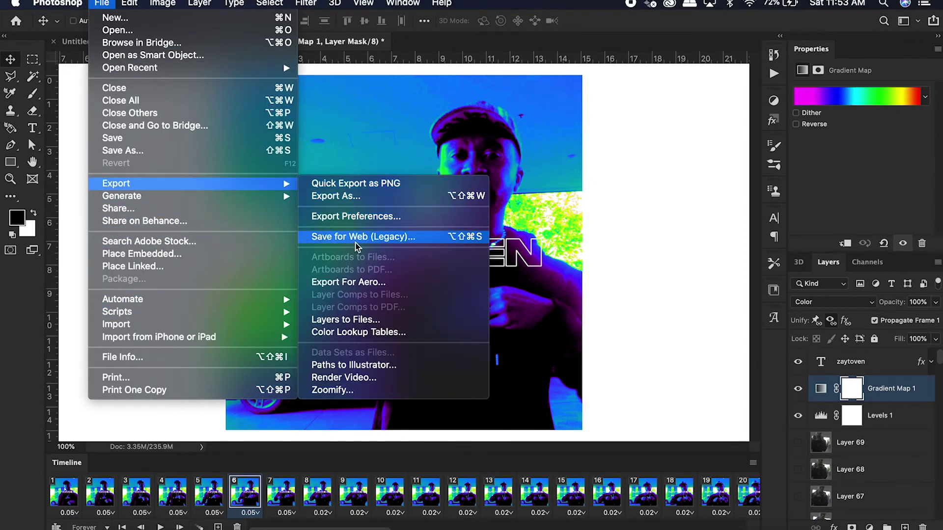
pyautogui.click(411, 241)
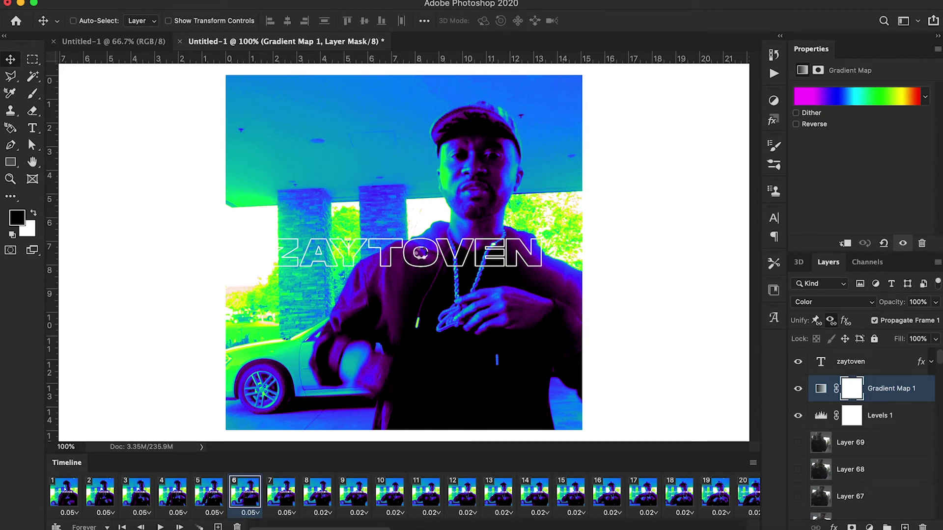
pyautogui.press('super+alt+shift+s')
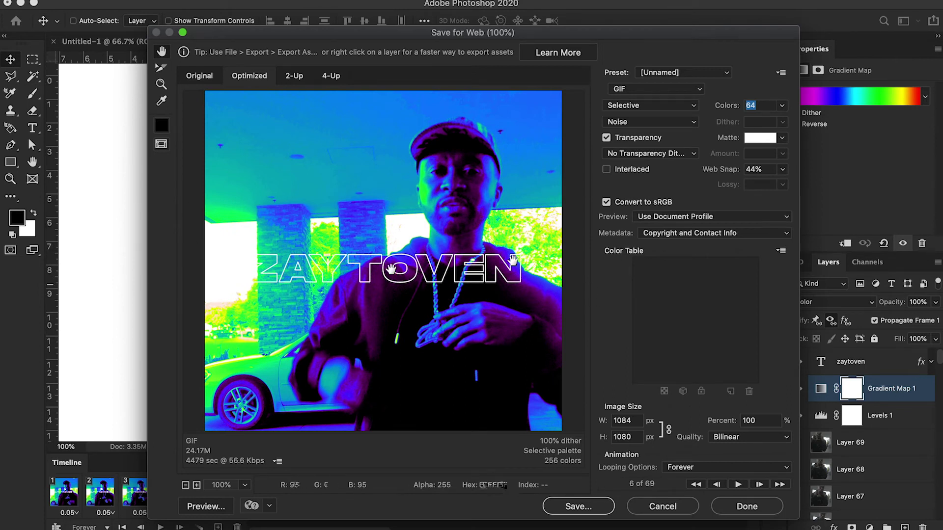
# Step: Try PNG-24 as the export format, return to GIF and apply the small- gif preset
pyautogui.click(625, 90)
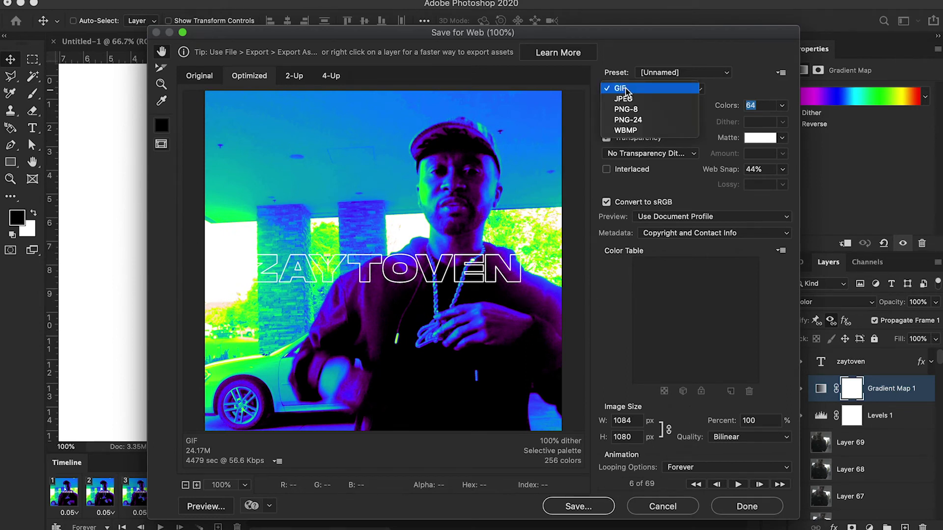
pyautogui.click(630, 120)
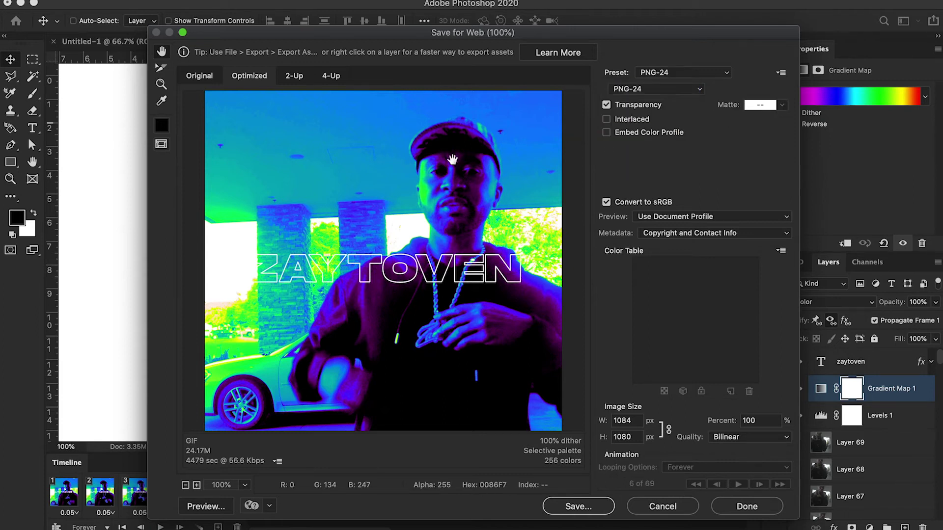
pyautogui.click(671, 90)
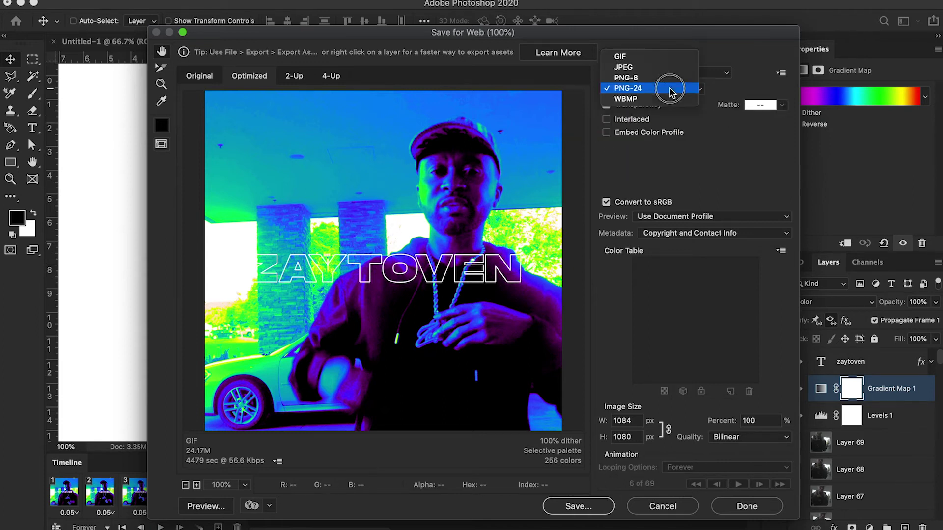
pyautogui.click(631, 57)
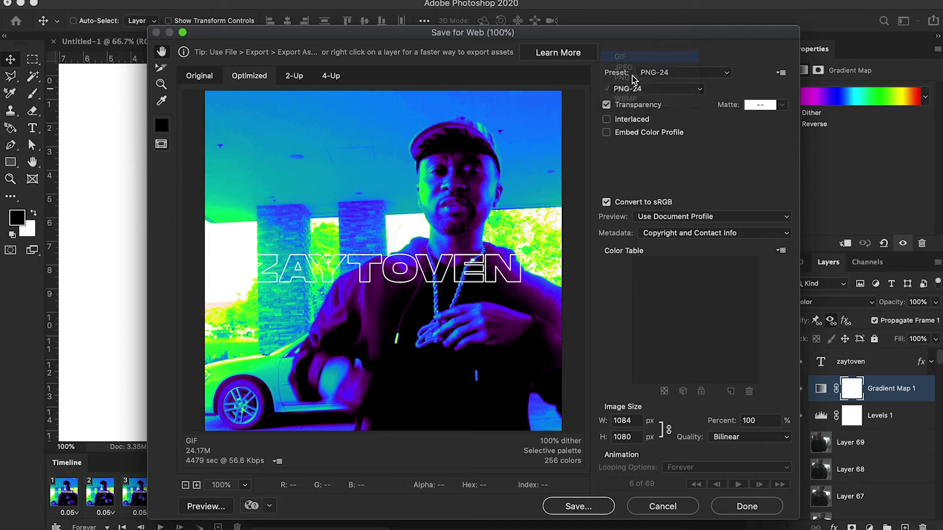
pyautogui.click(692, 75)
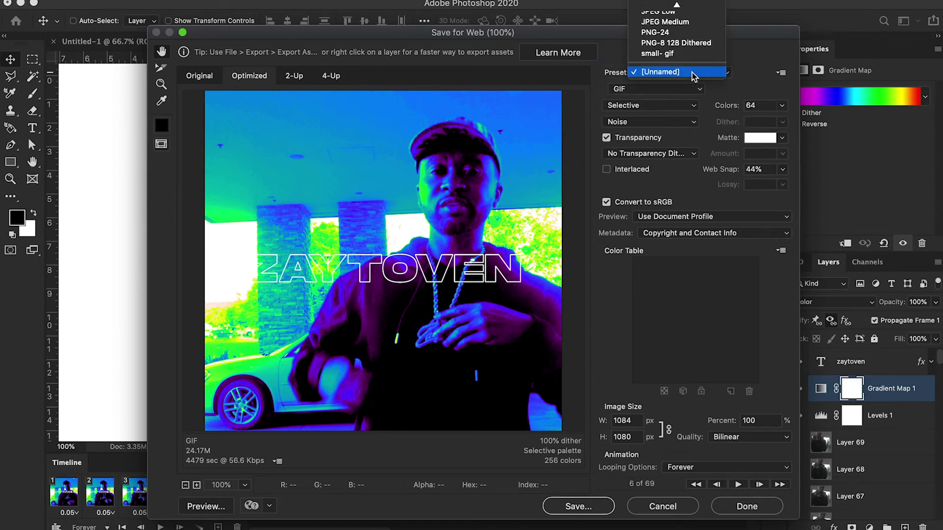
pyautogui.click(669, 55)
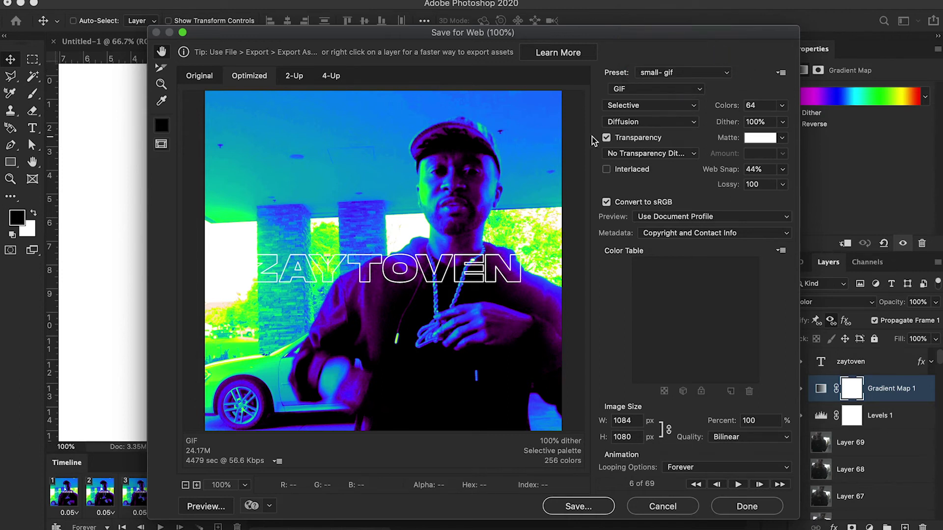
# Step: With the original preview shown, keep transparency enabled and set the GIF's dither method to Noise
pyautogui.click(607, 139)
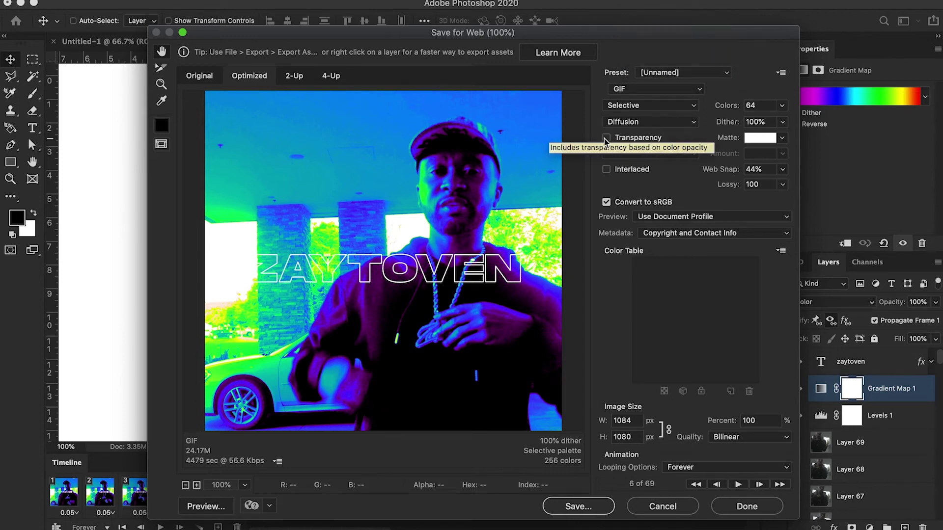
pyautogui.click(200, 77)
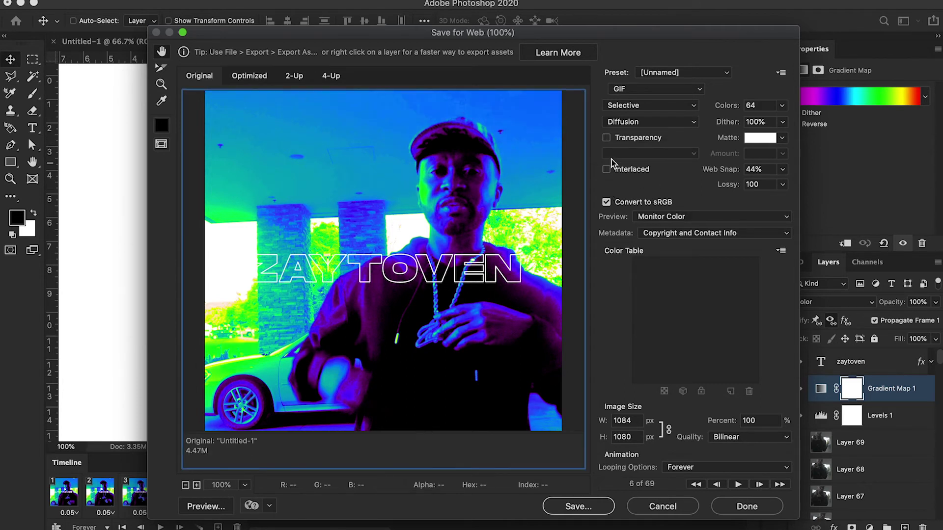
pyautogui.click(608, 139)
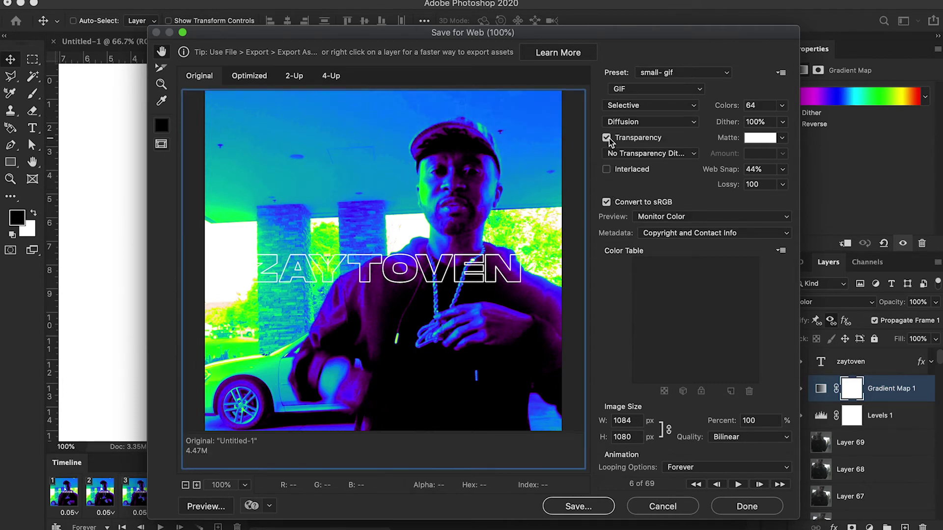
pyautogui.click(639, 122)
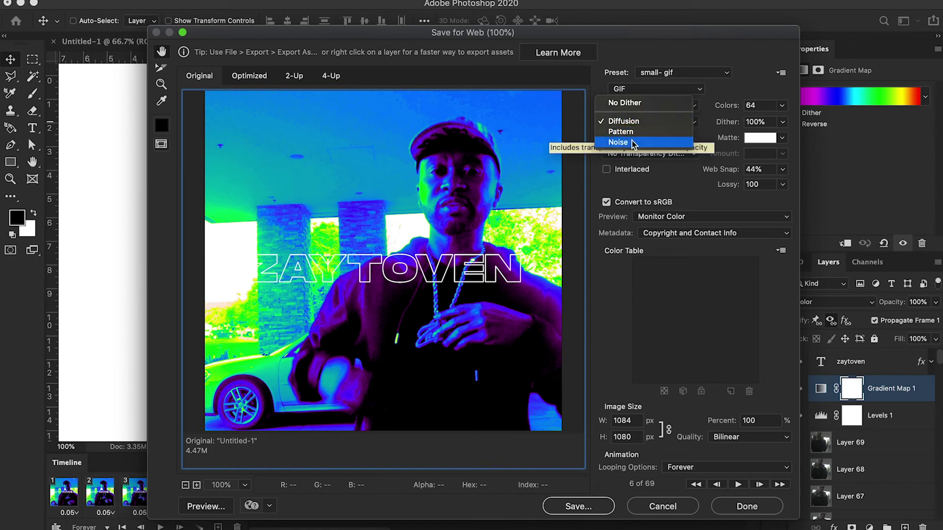
pyautogui.click(633, 143)
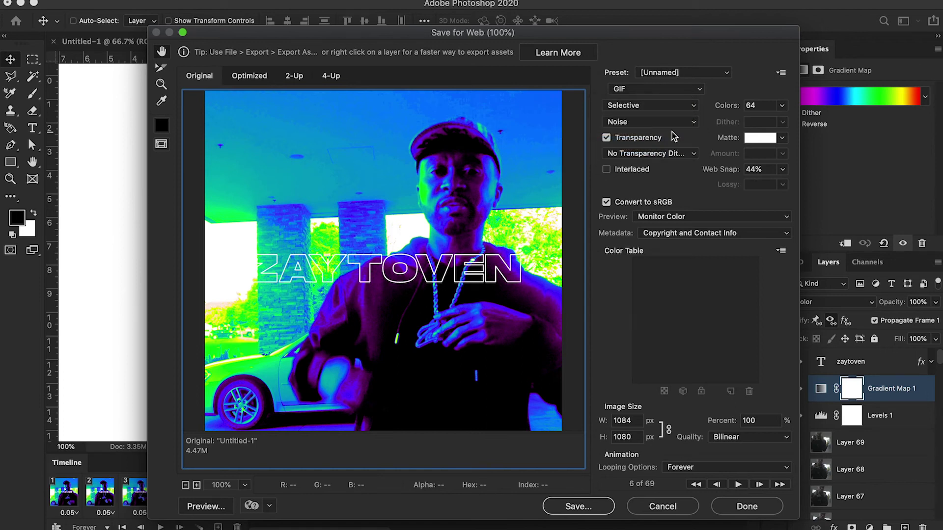
# Step: Play the animation in the export preview and limit the GIF to 16 colors
pyautogui.click(782, 105)
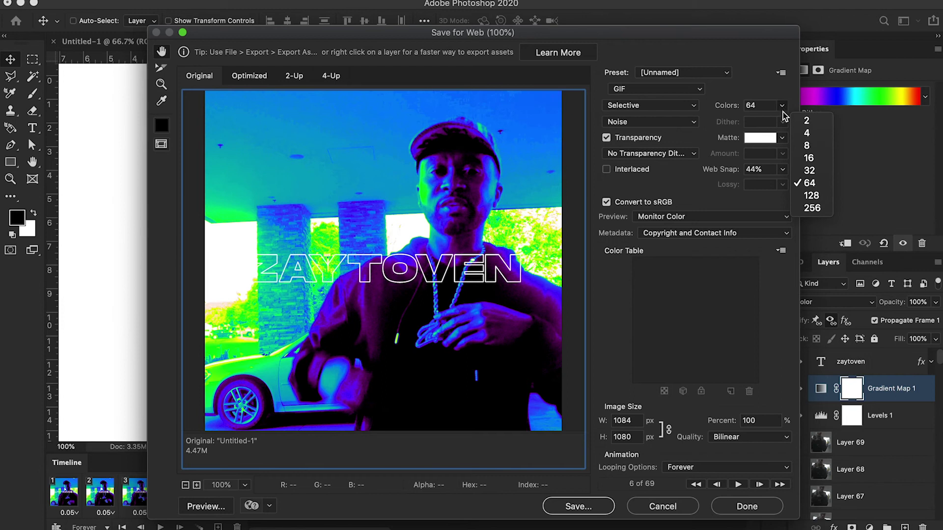
pyautogui.click(739, 92)
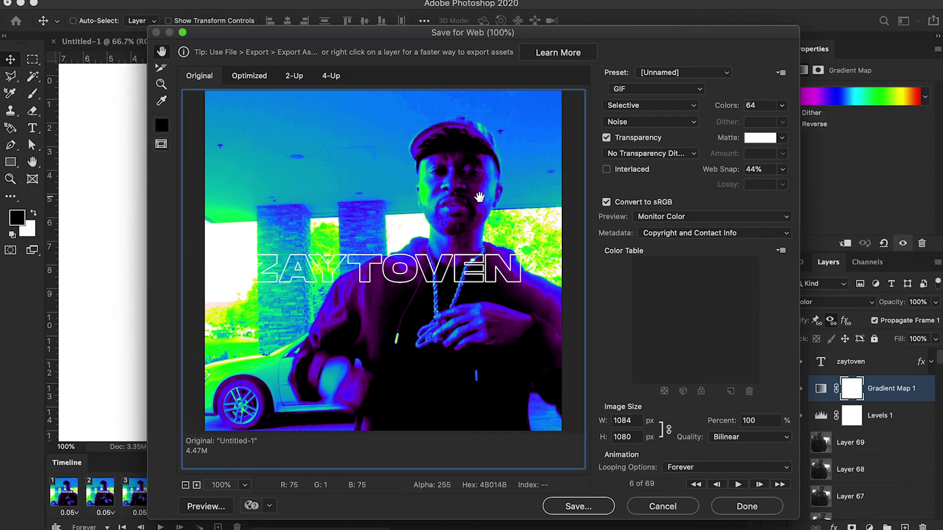
pyautogui.click(737, 485)
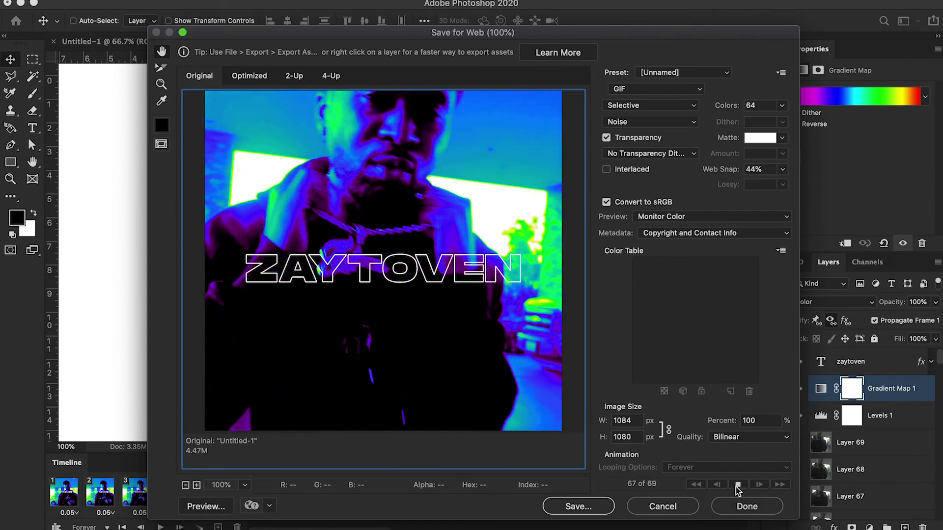
pyautogui.click(788, 109)
pyautogui.click(808, 155)
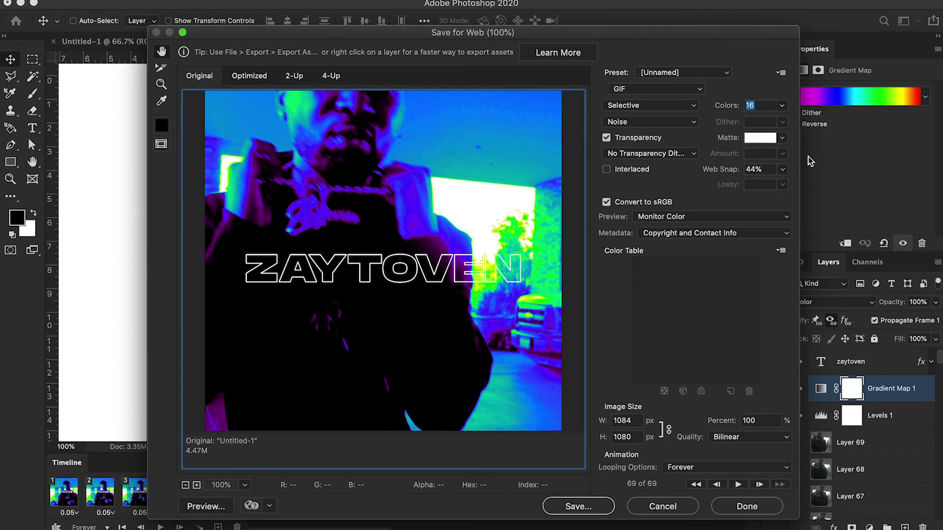
# Step: Keep the Selective color reduction, set Web Snap to 19% and play the animation preview again
pyautogui.click(691, 106)
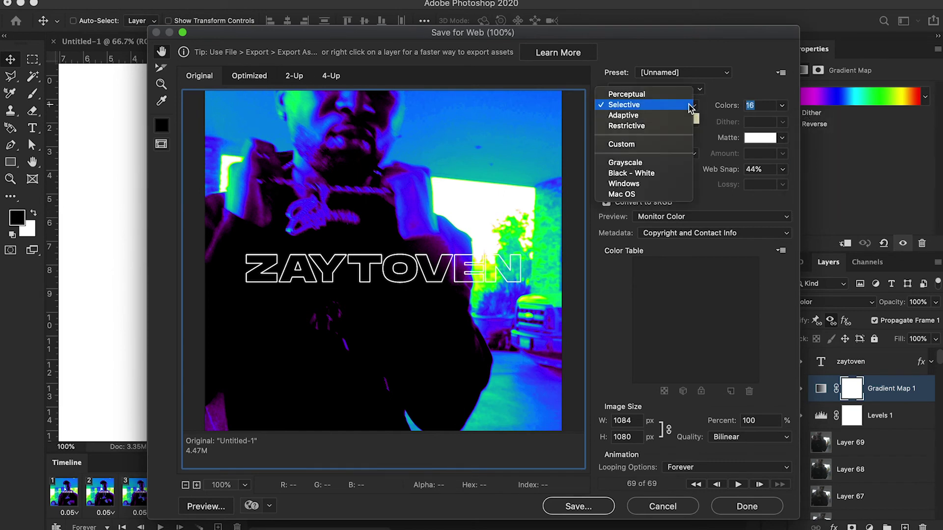
pyautogui.click(690, 105)
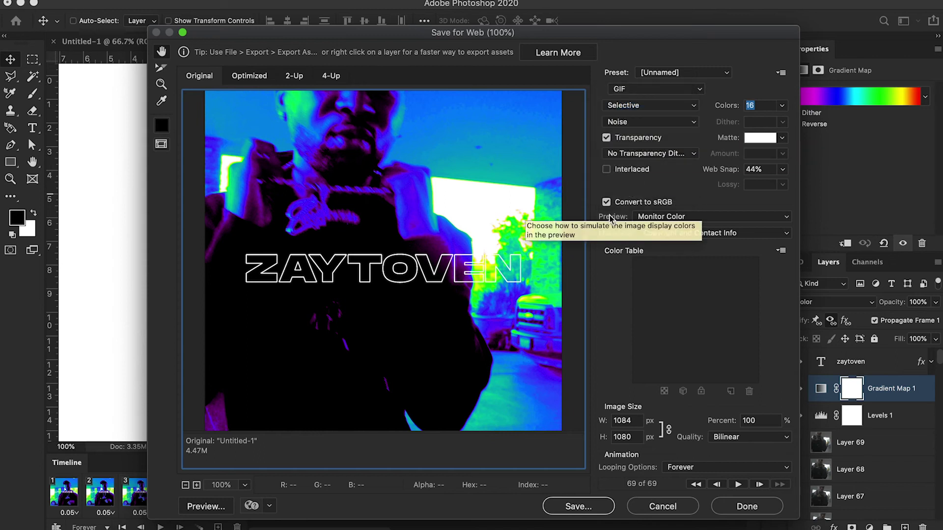
pyautogui.click(782, 167)
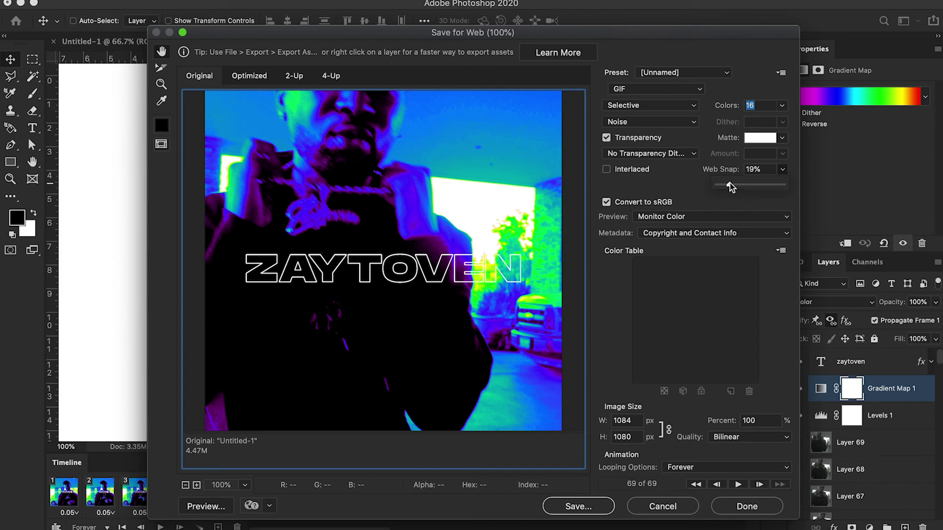
pyautogui.click(737, 485)
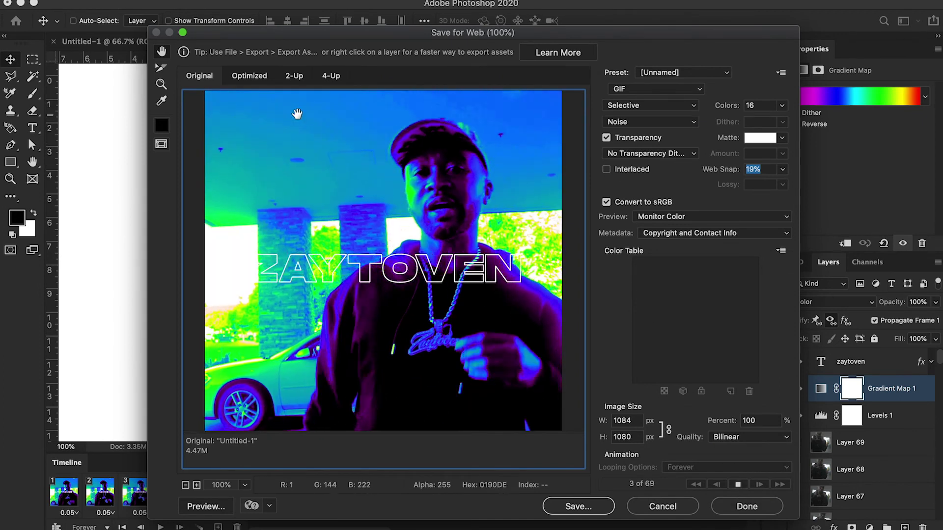
# Step: Set the dither method to Diffusion, try the Grayscale and Black - White color reductions, and choose Adaptive
pyautogui.click(619, 123)
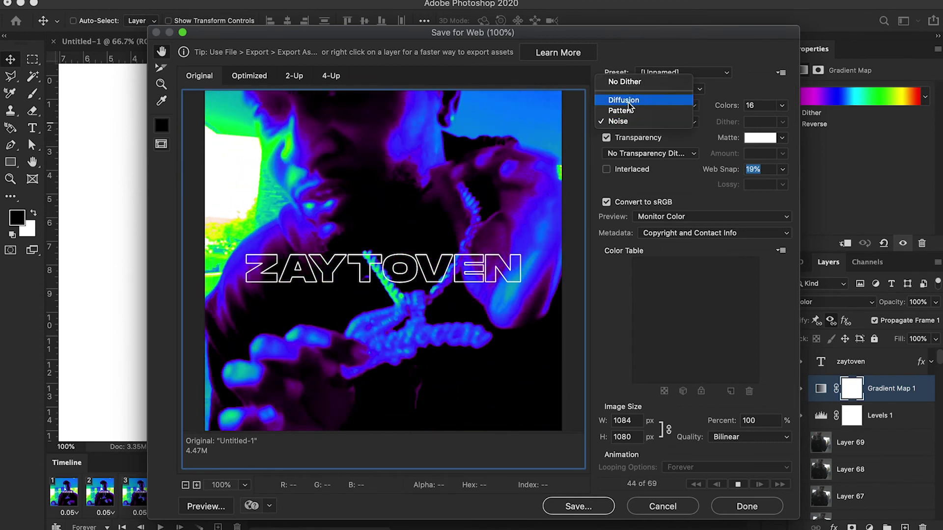
pyautogui.click(622, 100)
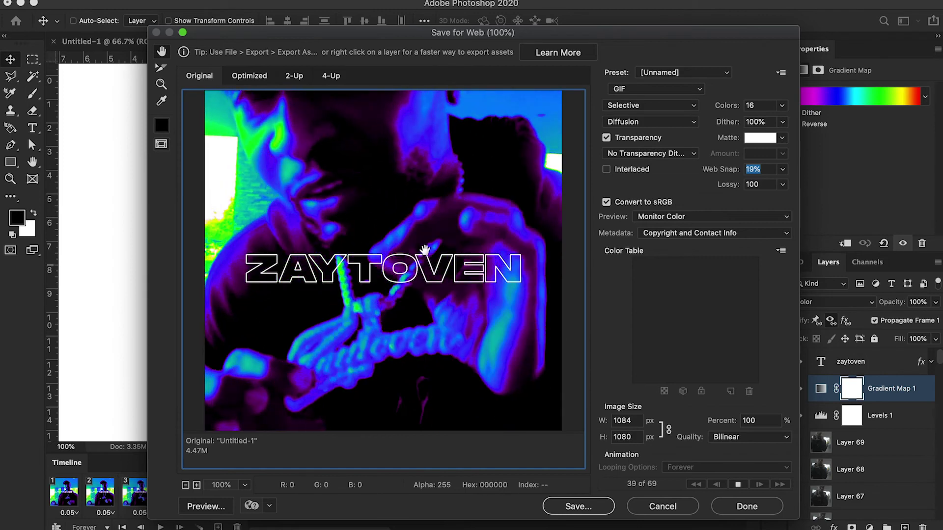
pyautogui.click(623, 105)
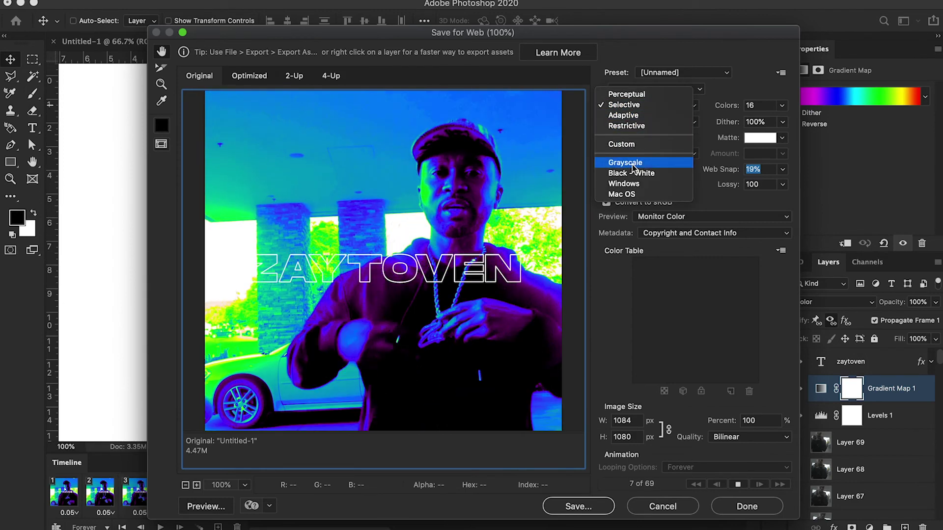
pyautogui.click(626, 163)
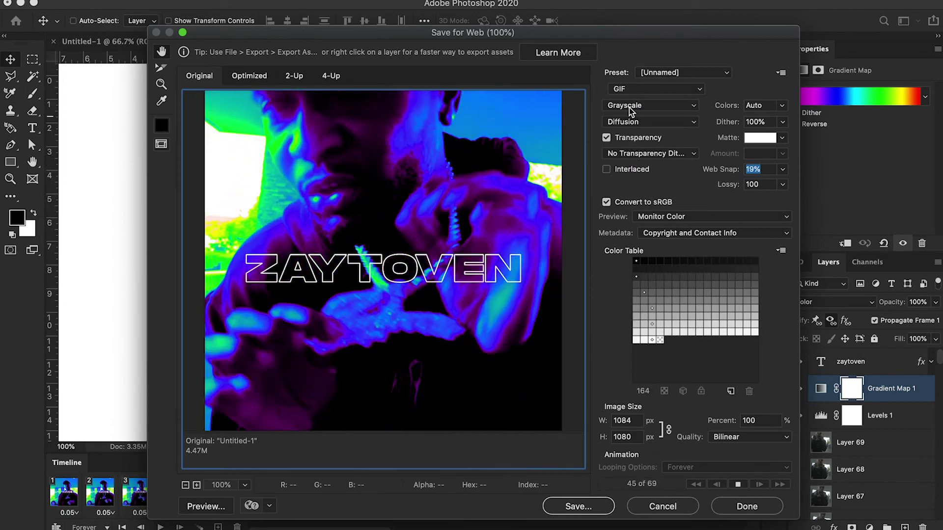
pyautogui.click(630, 111)
pyautogui.click(645, 113)
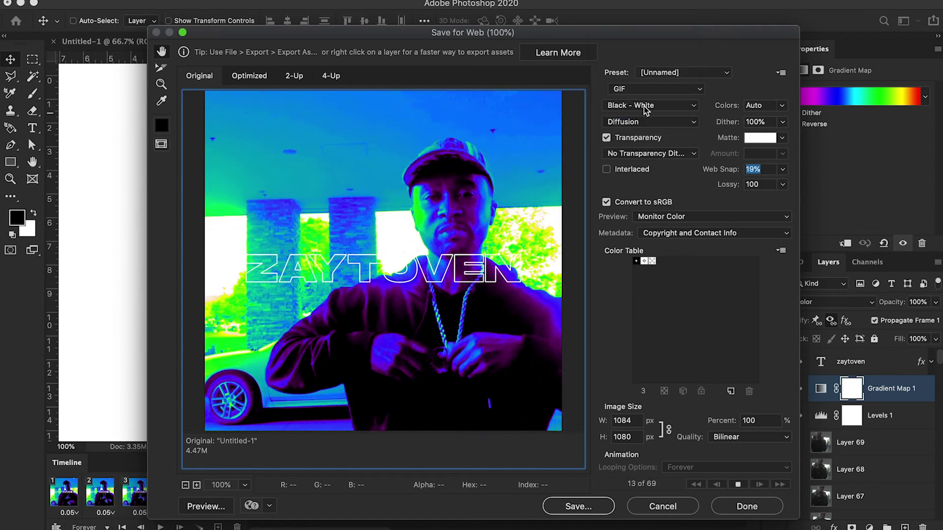
pyautogui.click(644, 111)
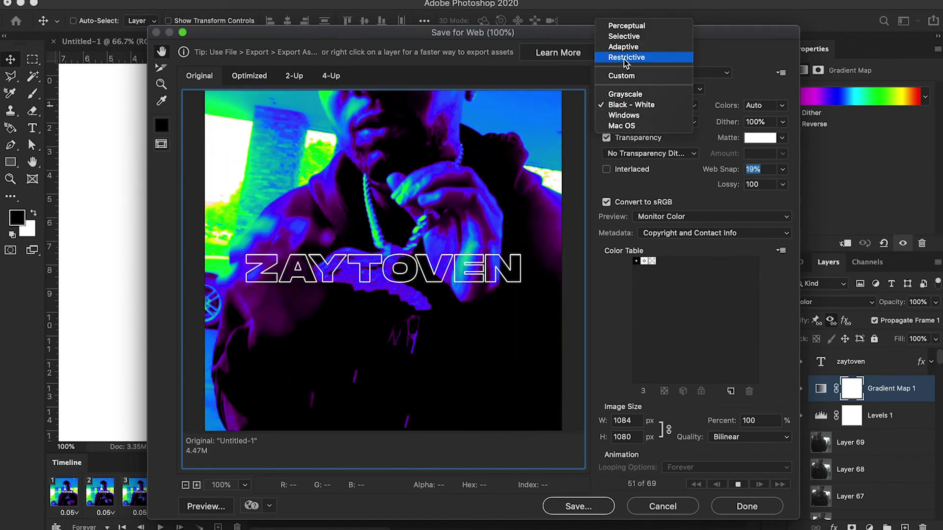
pyautogui.click(624, 46)
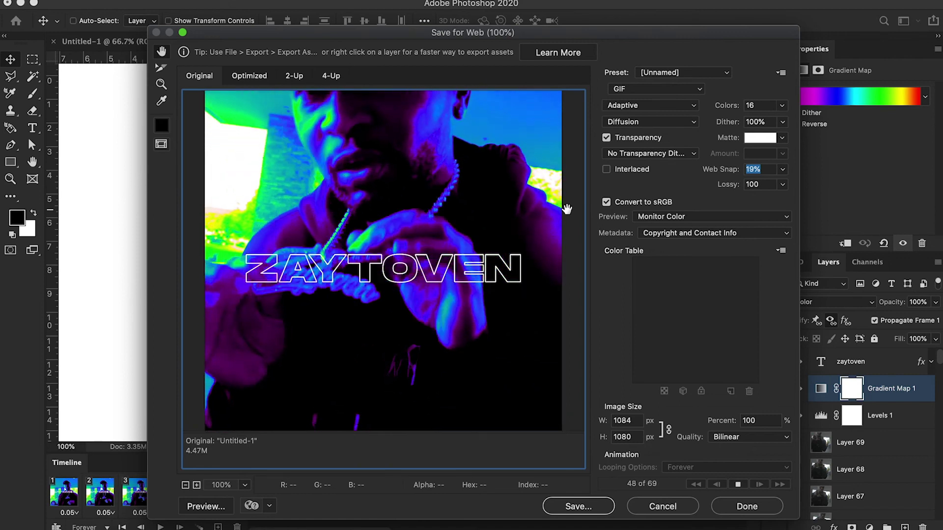
# Step: Save the optimized GIF as Zaytoven.gif in the VIDEO TO GIF TUT folder, replacing the existing file
pyautogui.click(560, 503)
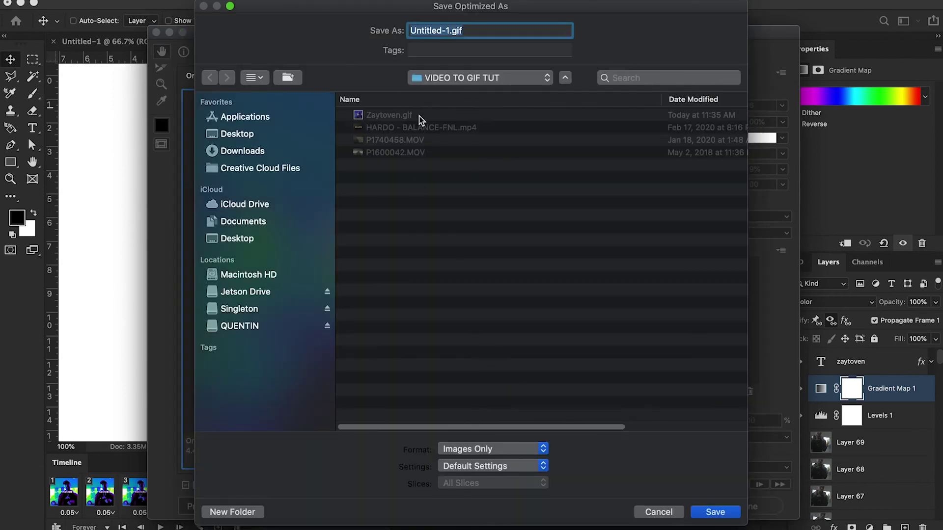
pyautogui.click(396, 119)
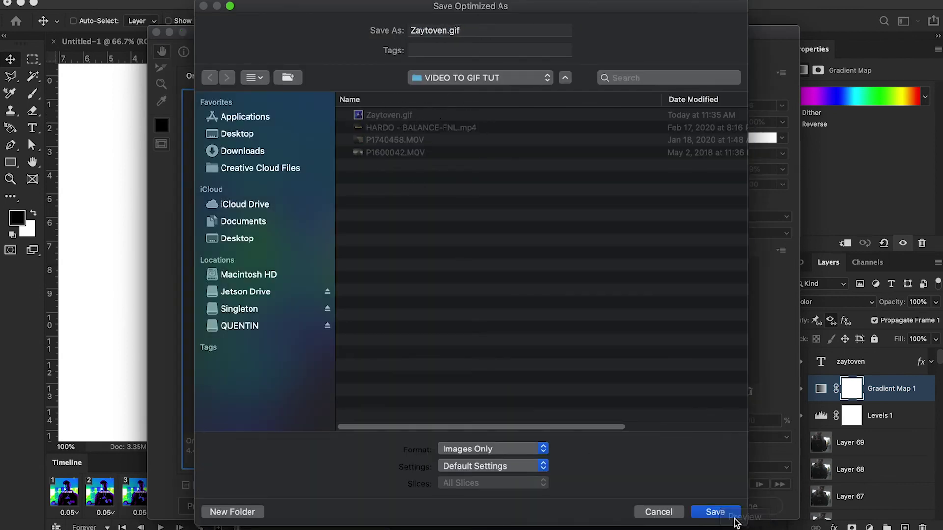
pyautogui.click(713, 511)
pyautogui.click(557, 96)
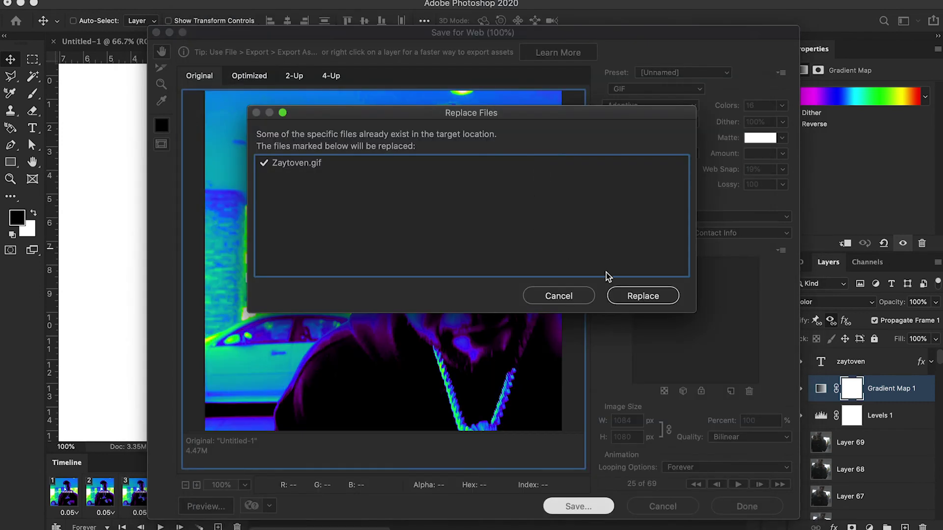
pyautogui.press('Return')
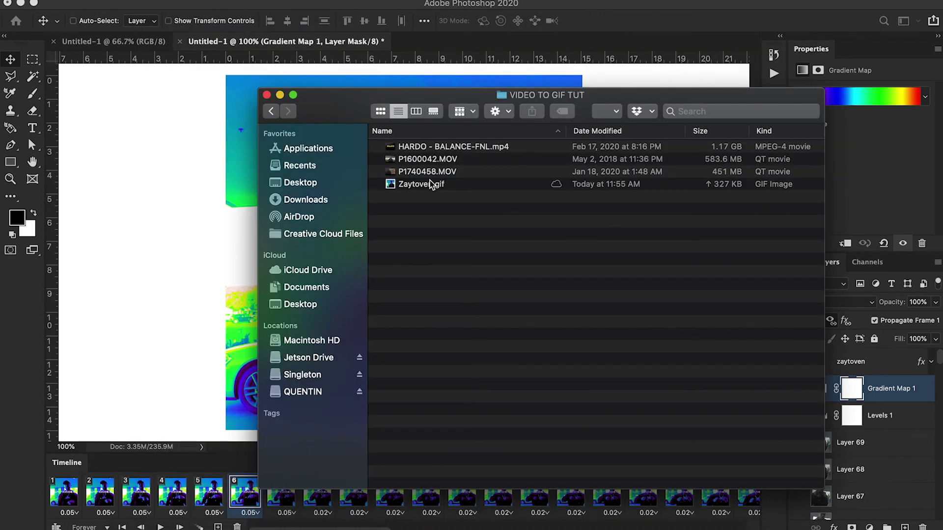
# Step: In Finder, sort the VIDEO TO GIF TUT folder by date modified and preview Zaytoven.gif and MoneyBagg.Gif
pyautogui.click(427, 184)
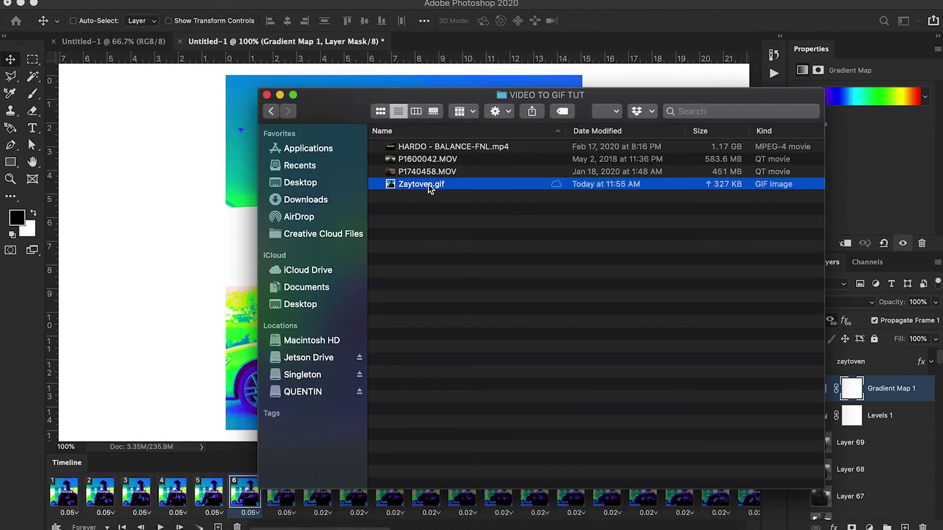
pyautogui.press('space')
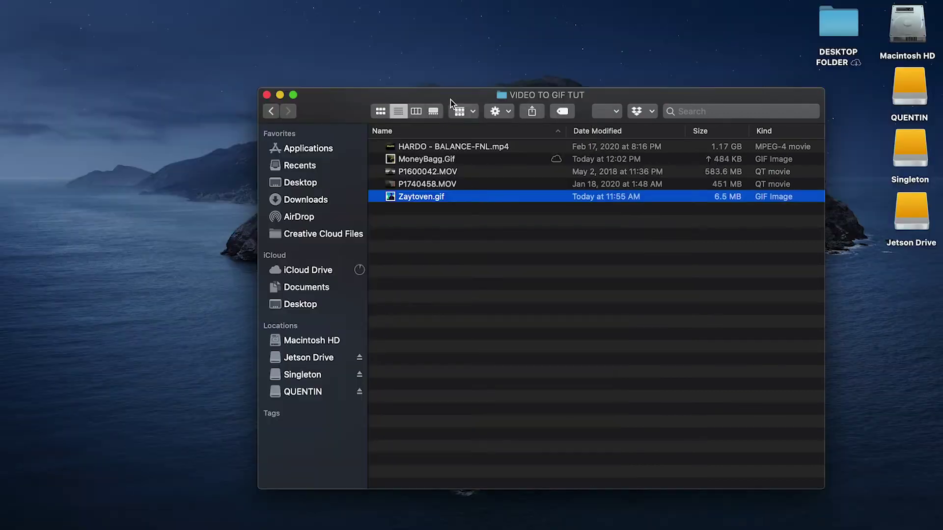
pyautogui.moveTo(449, 99); pyautogui.dragTo(382, 80)
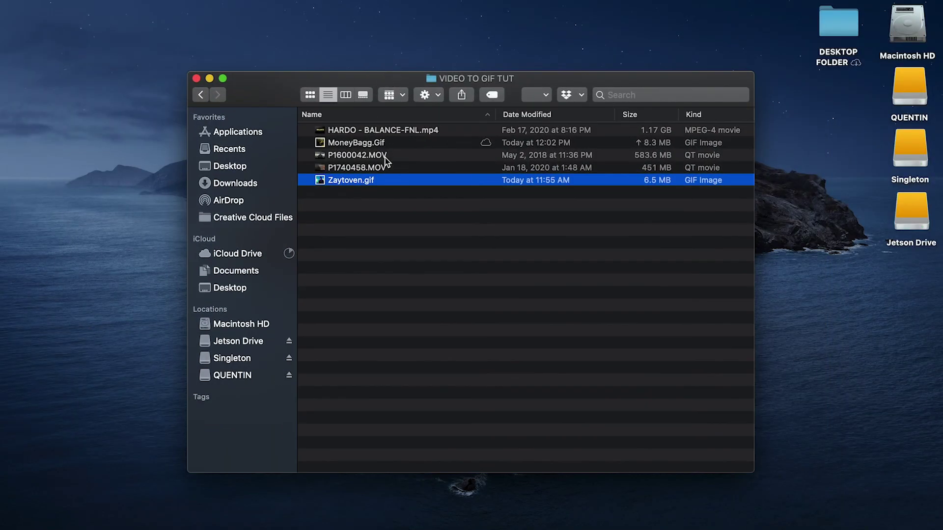
pyautogui.click(544, 118)
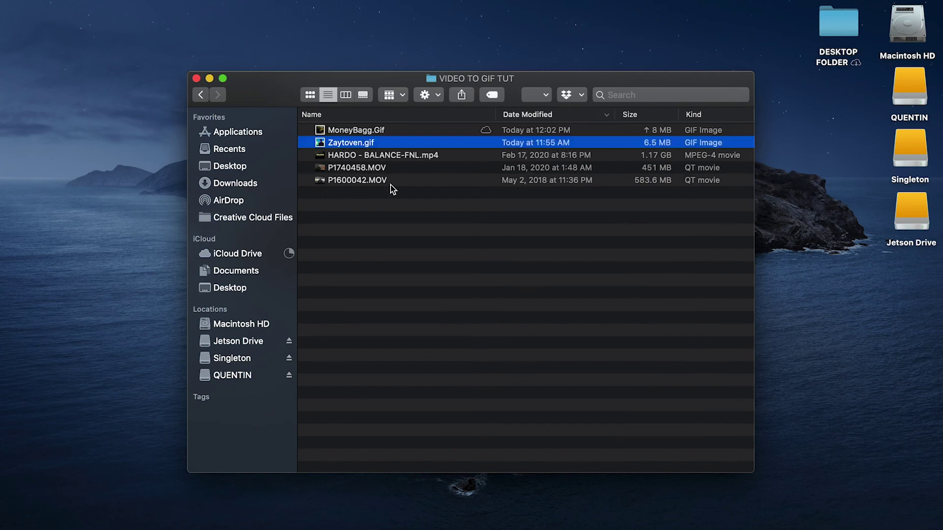
pyautogui.press('space')
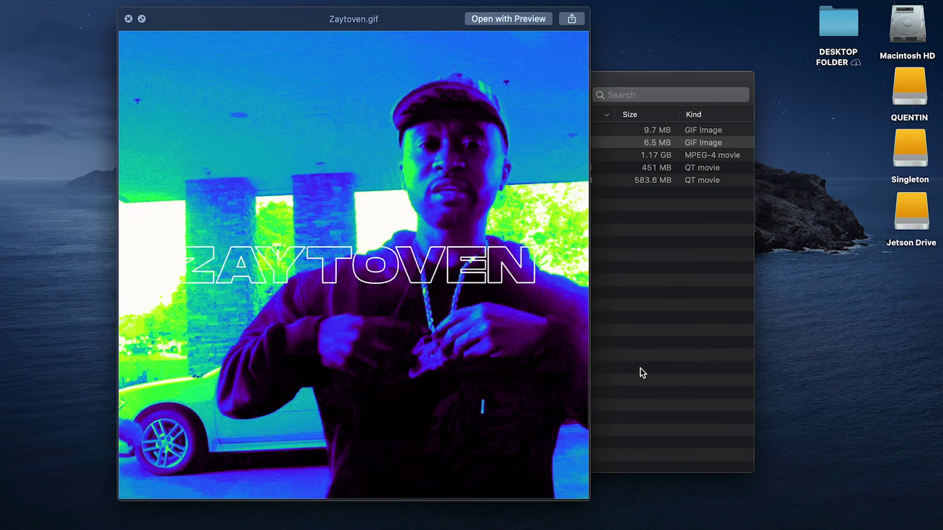
pyautogui.press('Up')
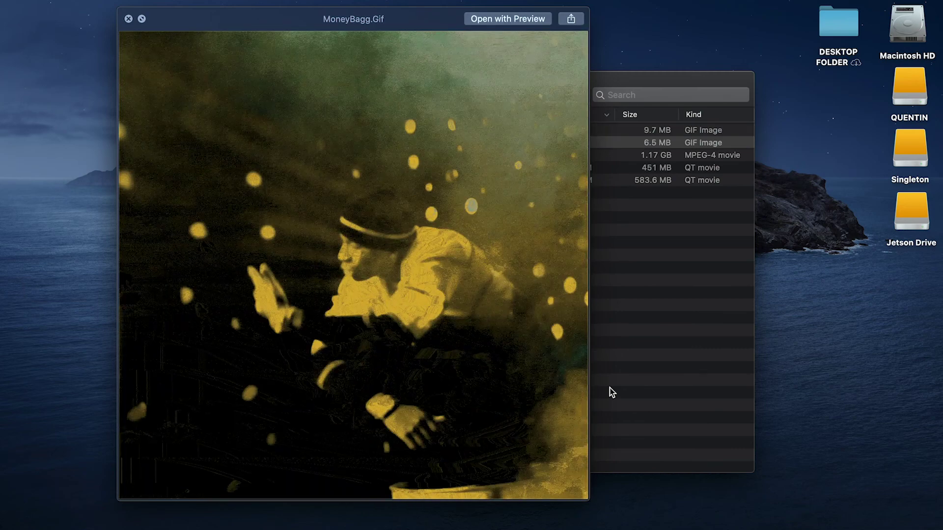
pyautogui.press('Down')
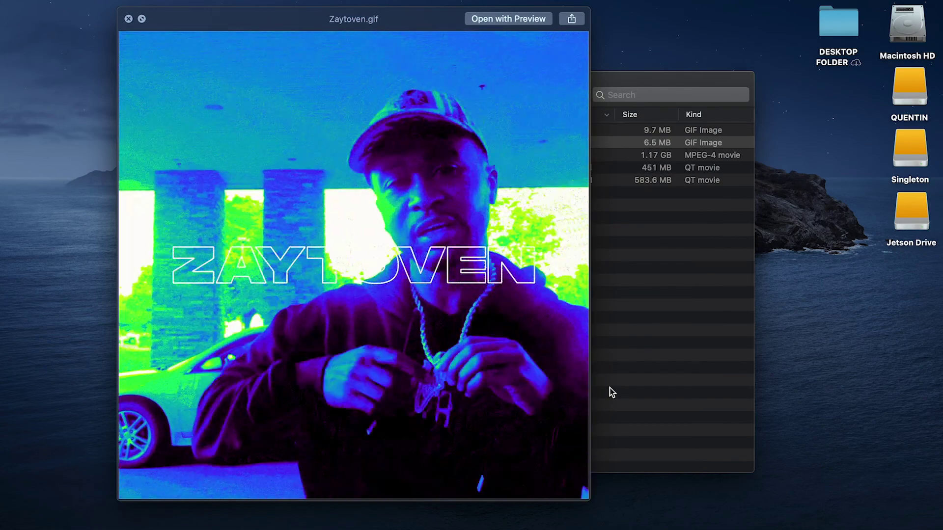